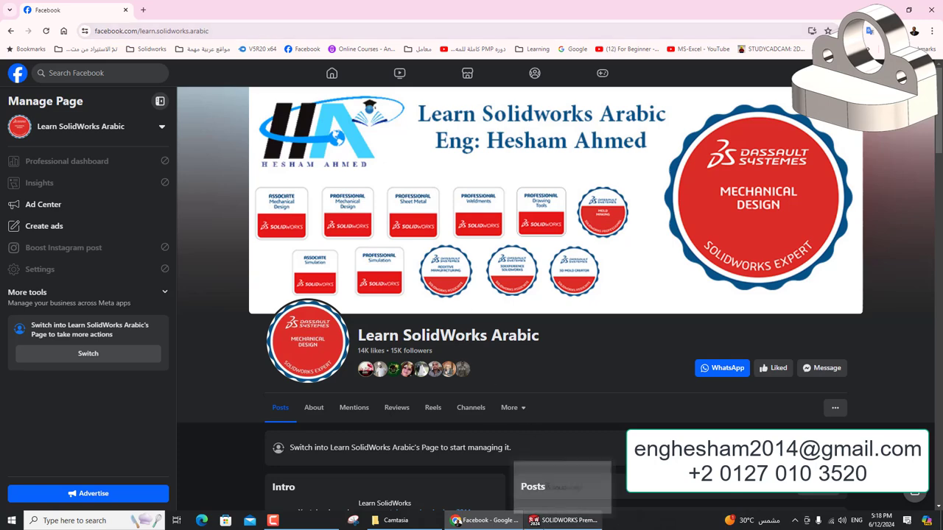
- Switch from the Facebook page in Chrome to the SOLIDWORKS 2024 window
left_click(549, 521)
- Create a new part document and start a sketch on the Right Plane
key("ctrl+n")
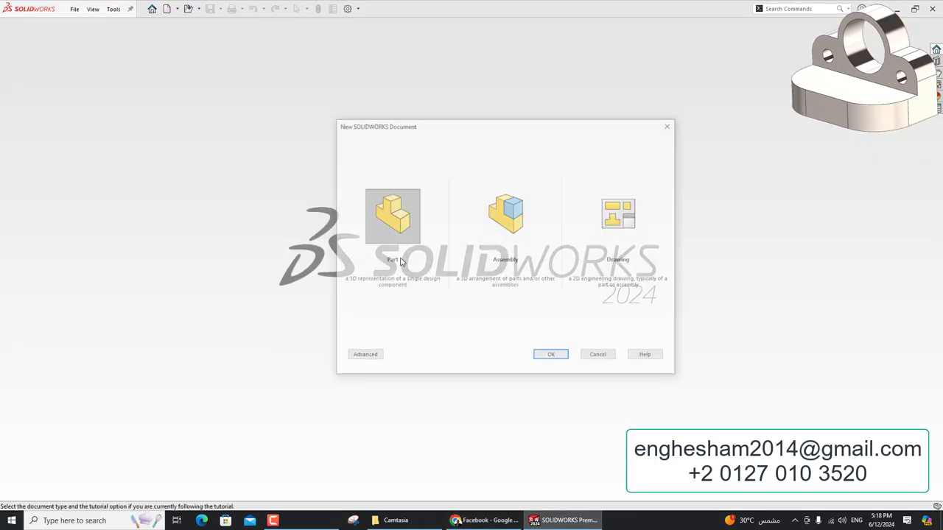
double_click(402, 260)
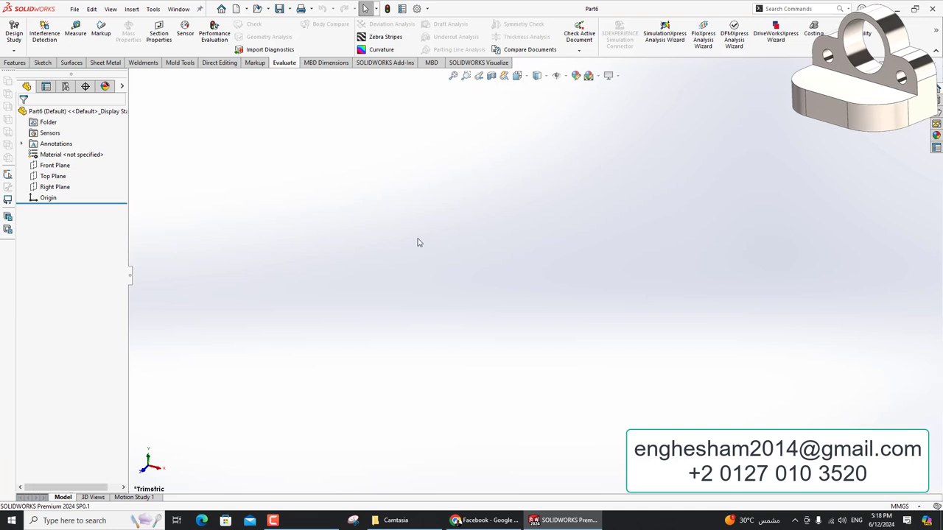
left_click(57, 187)
left_click(66, 163)
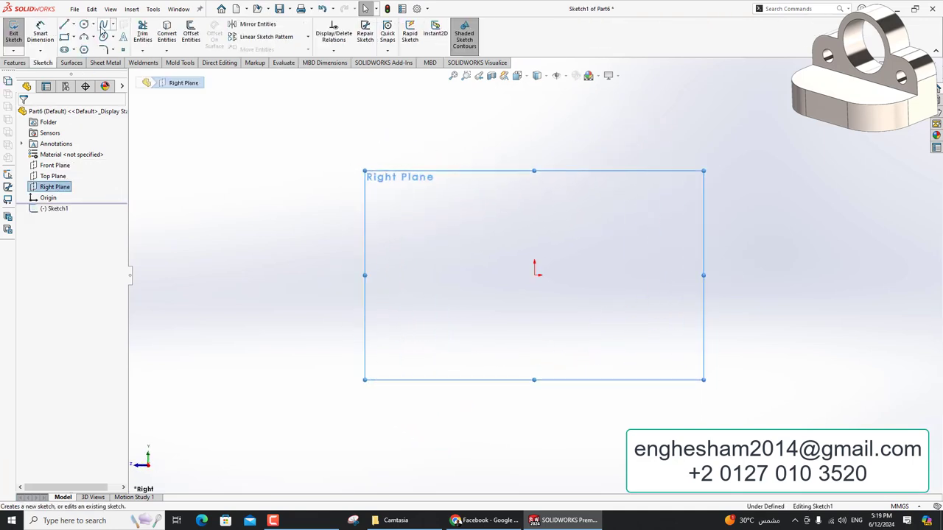
- Draw a closed six-line L-shaped profile starting and ending at the origin
left_click(64, 25)
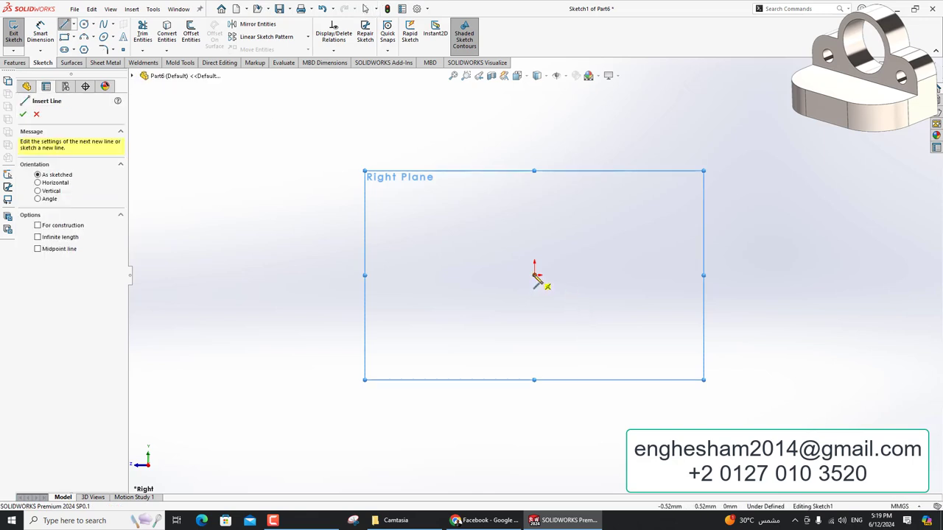
left_click(535, 274)
left_click(690, 275)
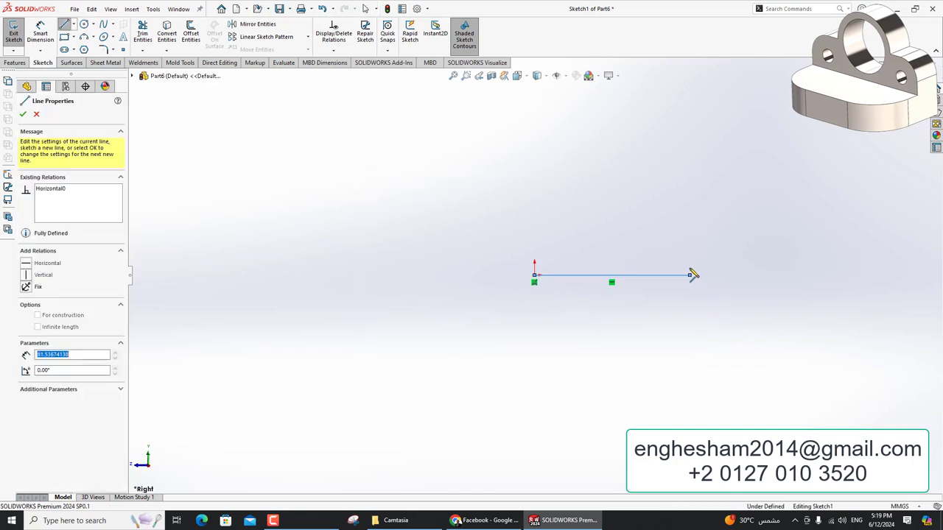
left_click(690, 137)
left_click(638, 137)
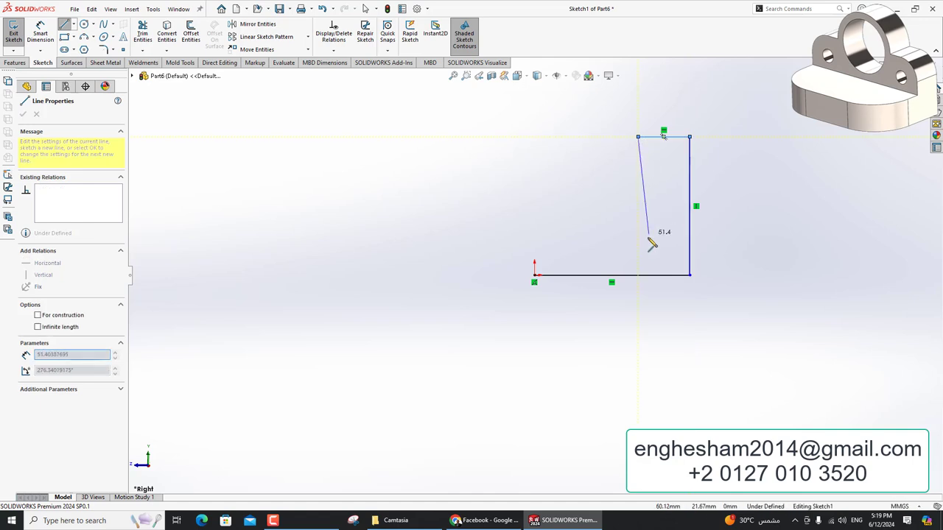
left_click(638, 243)
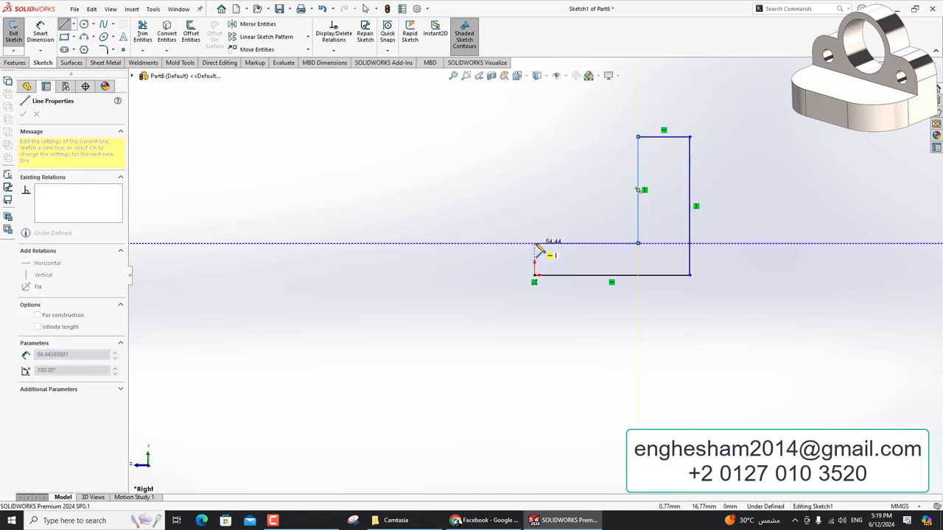
left_click(534, 243)
left_click(534, 275)
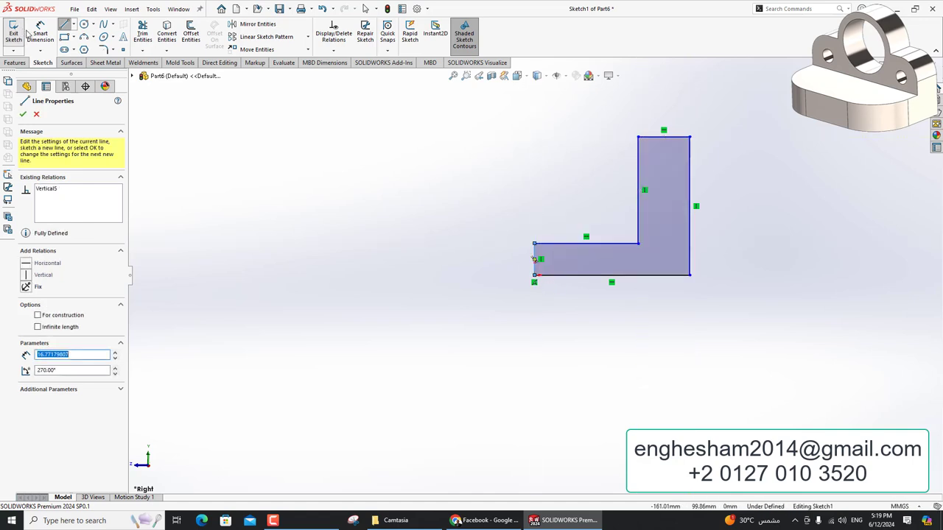
key("Escape")
- Dimension the L profile's bottom edge to 60 mm and right edge to 70 mm
key("d")
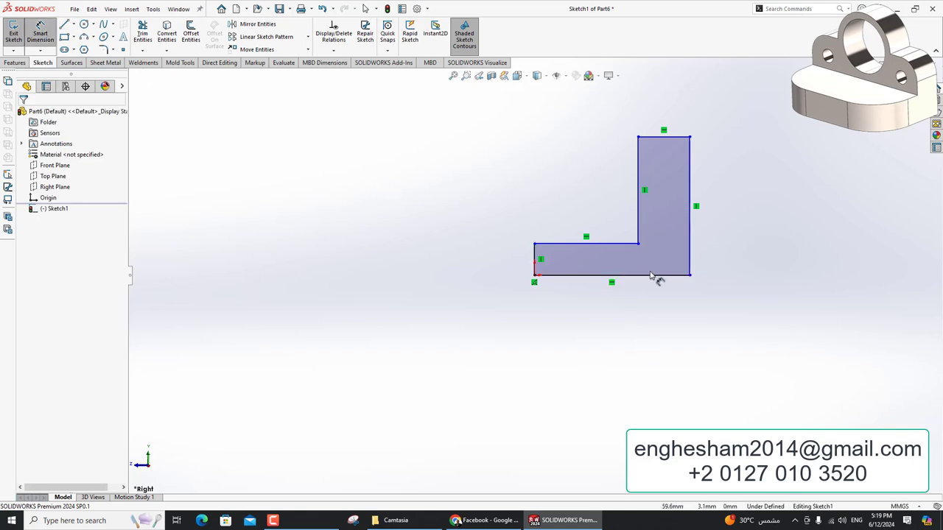
left_click(651, 276)
left_click(657, 321)
type("60")
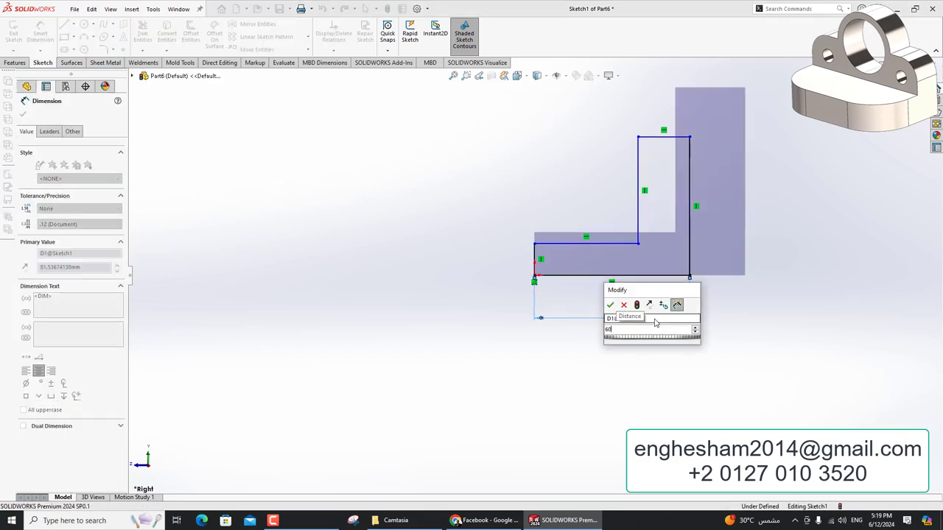
key("Return")
left_click(691, 245)
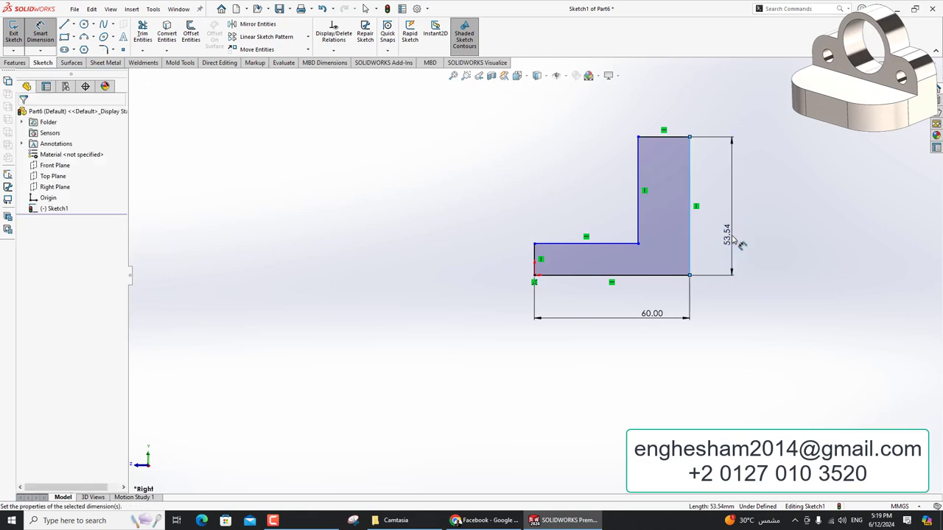
left_click(741, 245)
type("70")
key("Return")
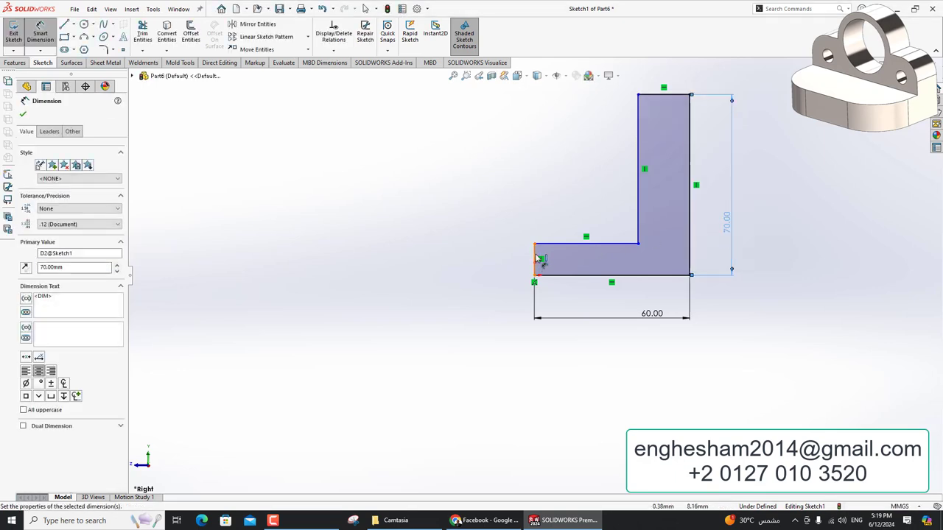
- Dimension the base thickness and the upright's top edge to 20 mm each
left_click(540, 258)
left_click(495, 309)
type("20")
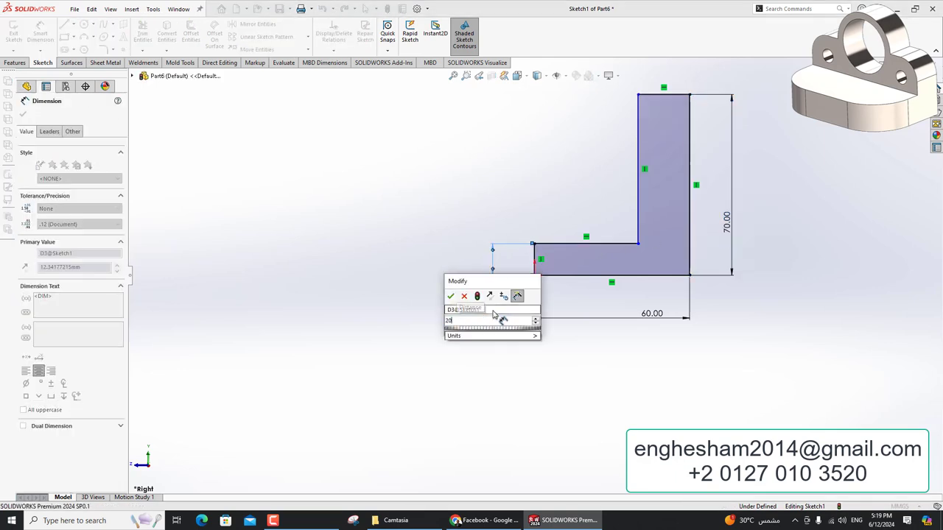
key("Return")
left_click(672, 95)
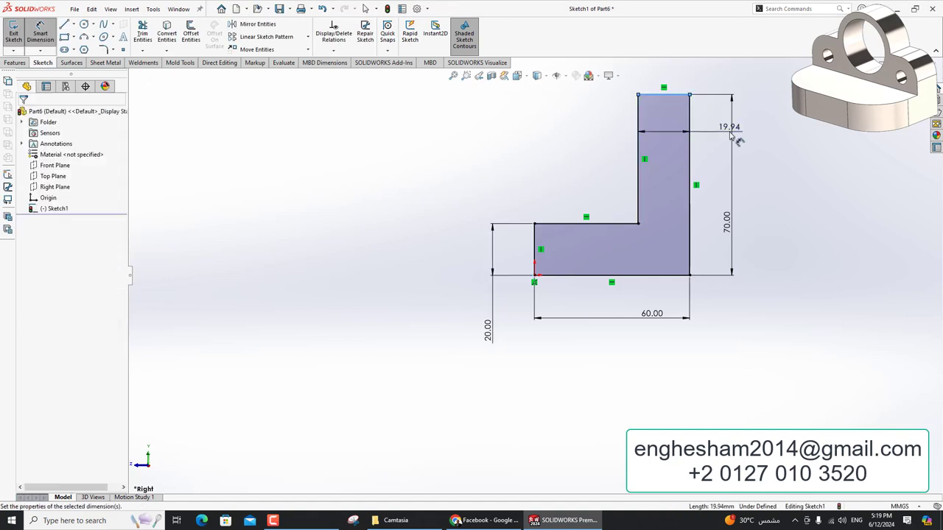
left_click(731, 135)
type("20")
key("Return")
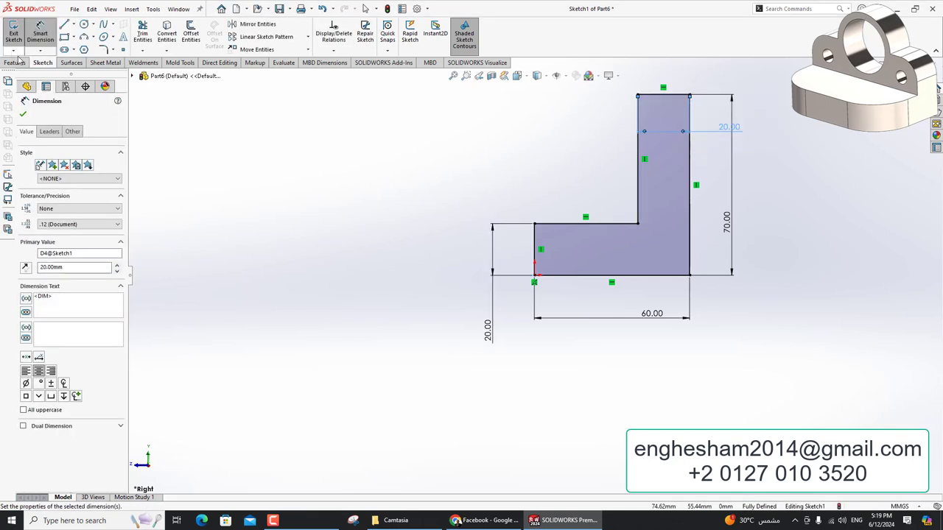
left_click(15, 63)
- Extrude the L profile 100 mm deep using Mid Plane
left_click(18, 33)
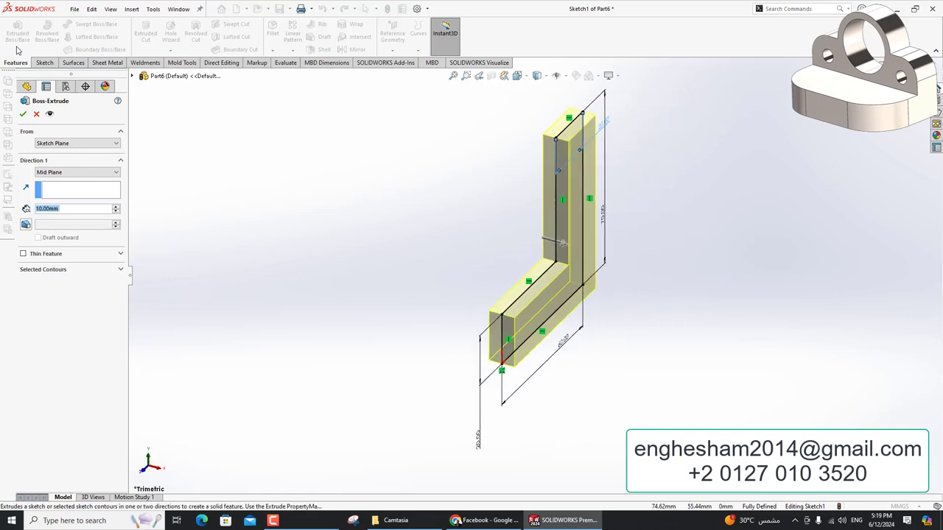
type("100")
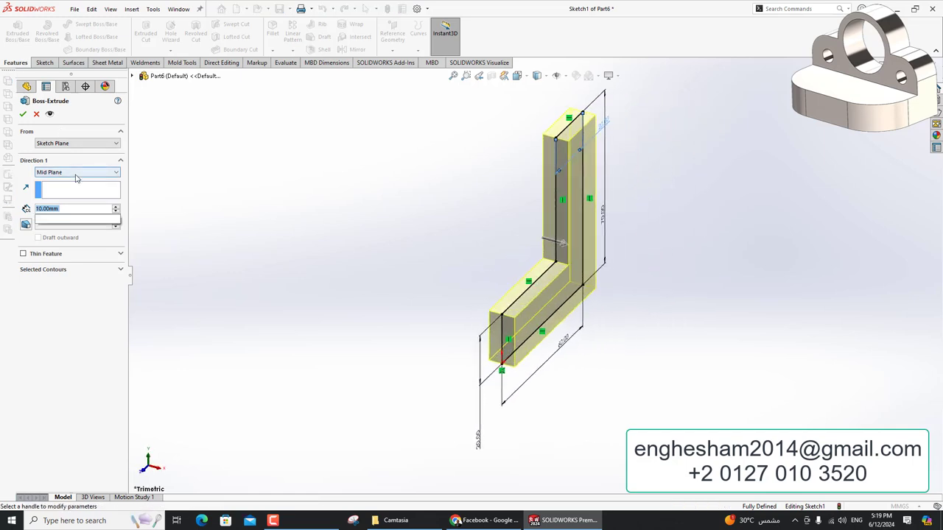
key("Return")
left_click(23, 114)
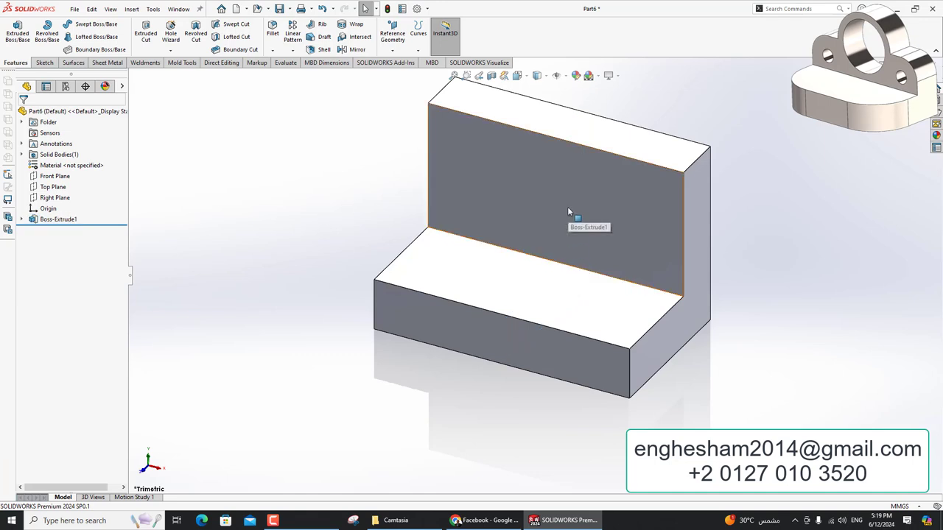
left_click(567, 207)
- Start a sketch on the upright's face, reorient the view, then leave the empty sketch
left_click(613, 177)
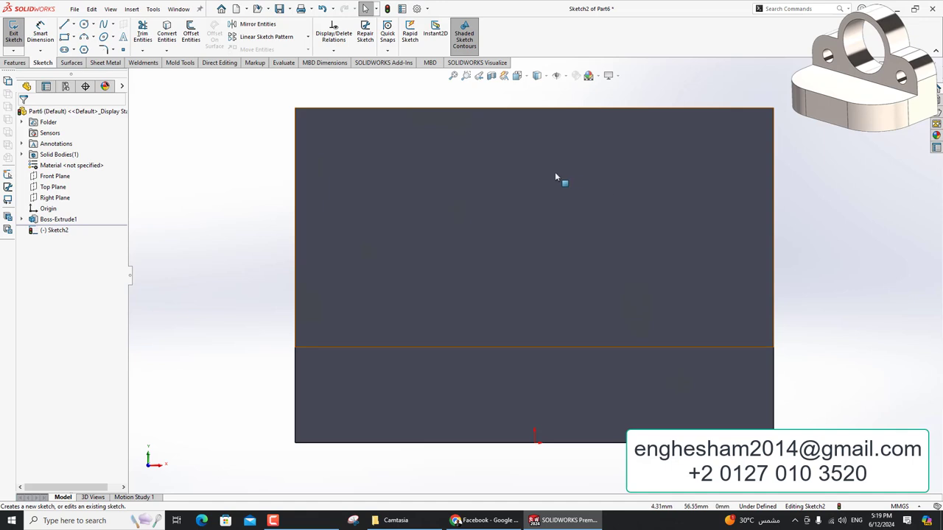
scroll(521, 193, "up", 1)
middle_click_drag(521, 193, 440, 214)
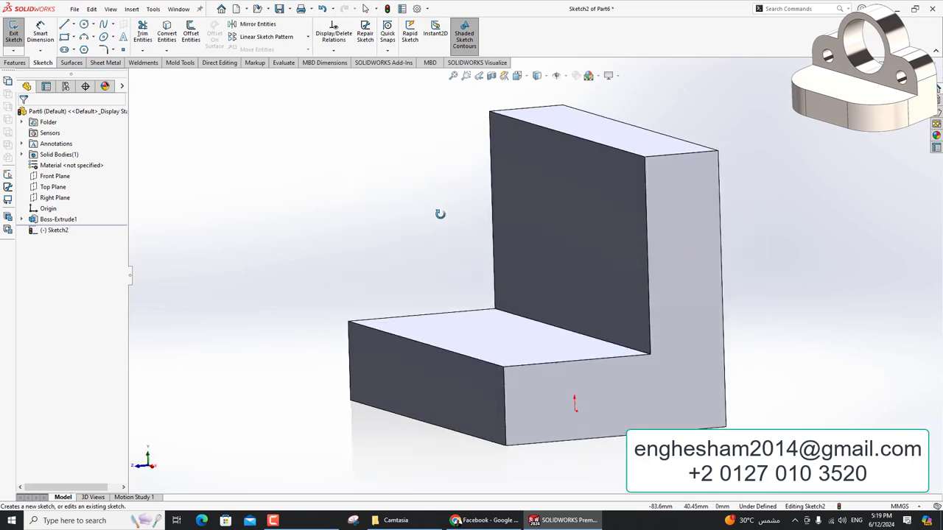
left_click(14, 34)
- Change Boss-Extrude1's upright height dimension from 70 mm to 45 mm
double_click(513, 210)
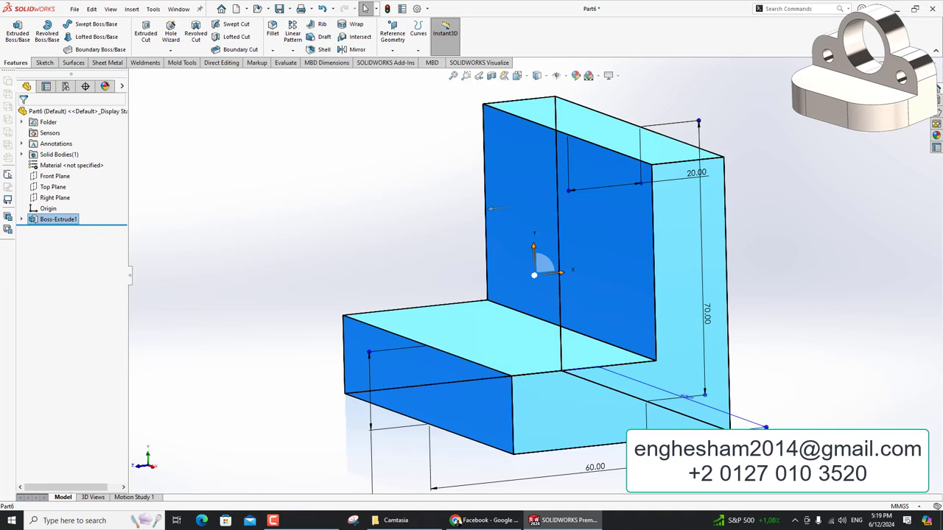
double_click(707, 310)
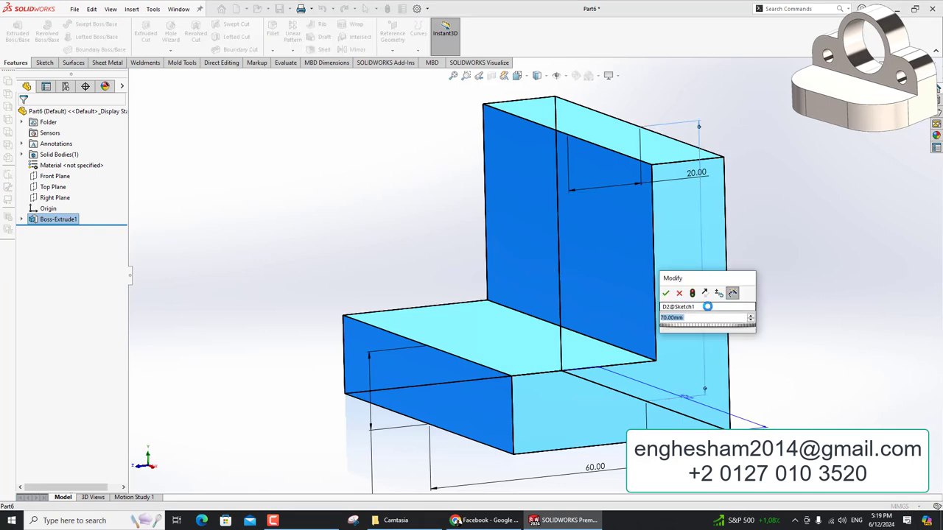
type("5")
key("Return")
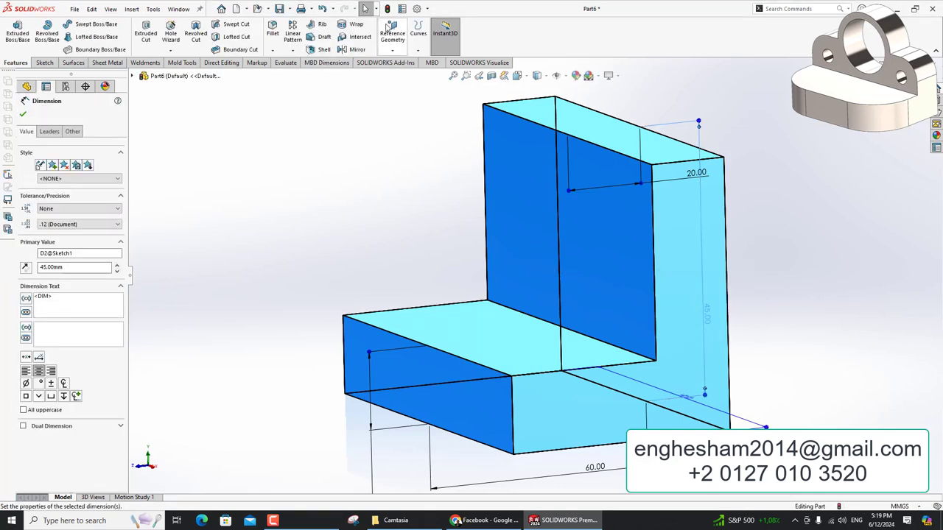
left_click(385, 10)
left_click(534, 273)
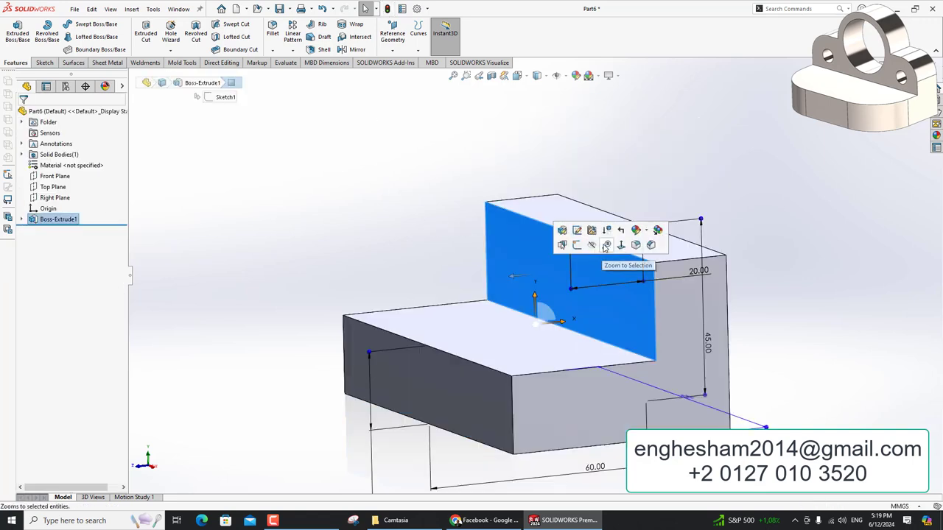
- Draw a circle on the upright's front face, centred on its top edge
left_click(576, 245)
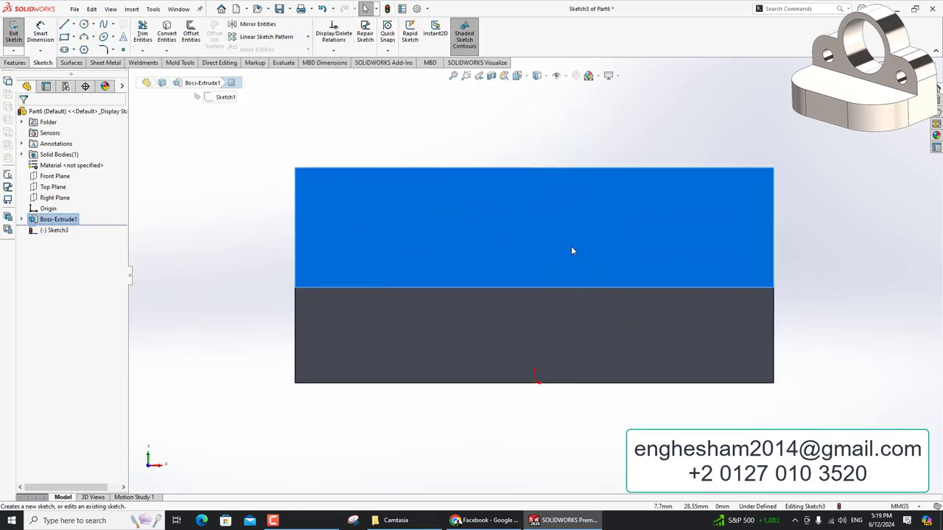
left_click(87, 24)
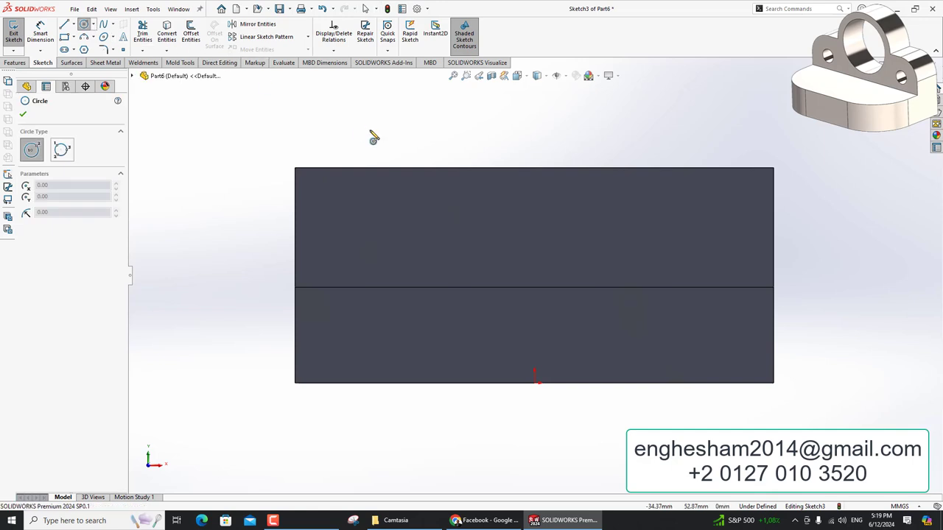
left_click(534, 167)
left_click(604, 236)
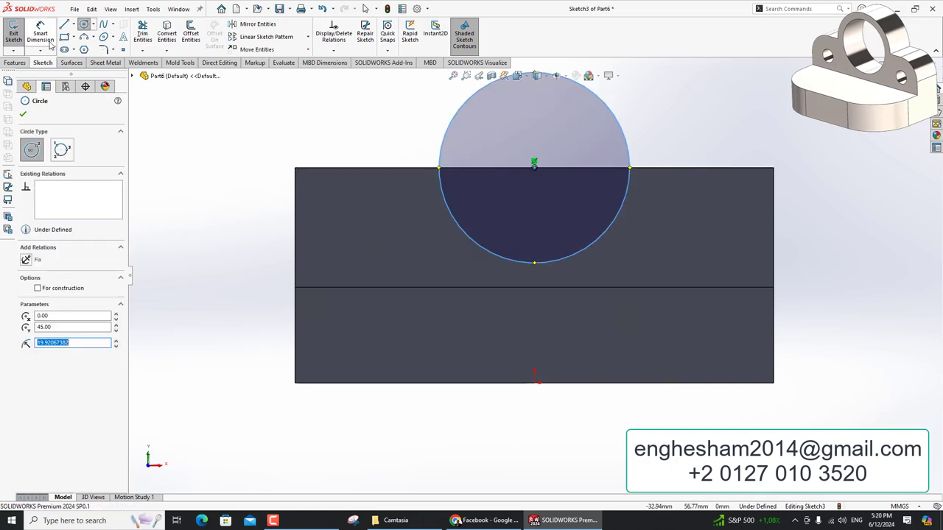
key("Escape")
- Dimension the circle to 50 mm diameter and view the model in 3D
left_click(612, 214)
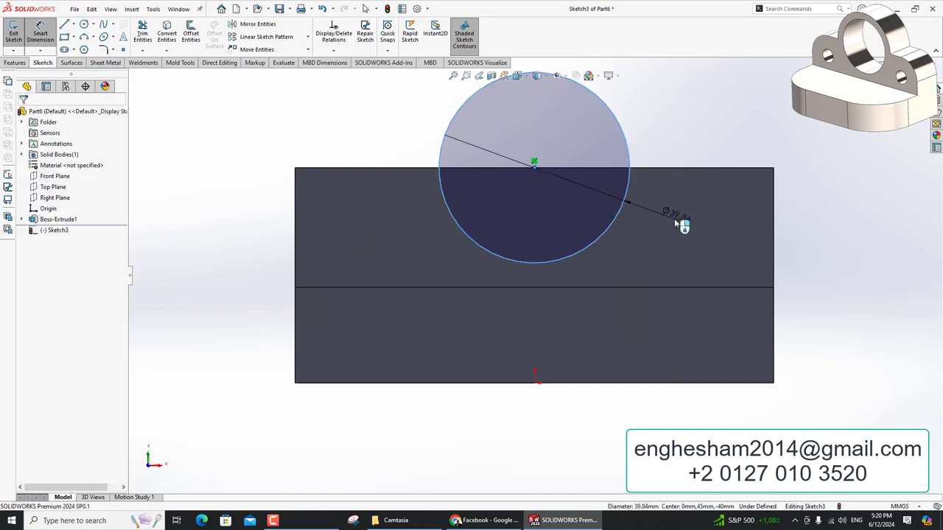
left_click(678, 224)
type("50")
key("Return")
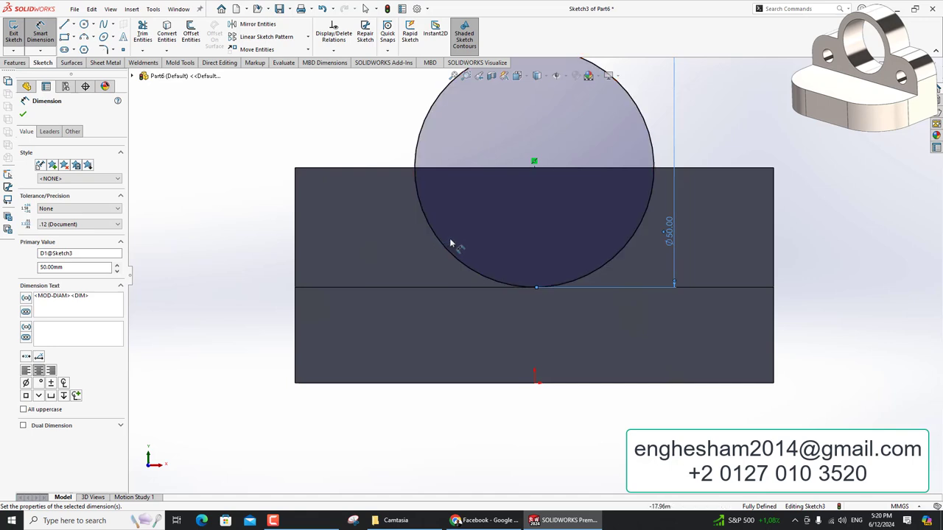
middle_click_drag(449, 243, 436, 261)
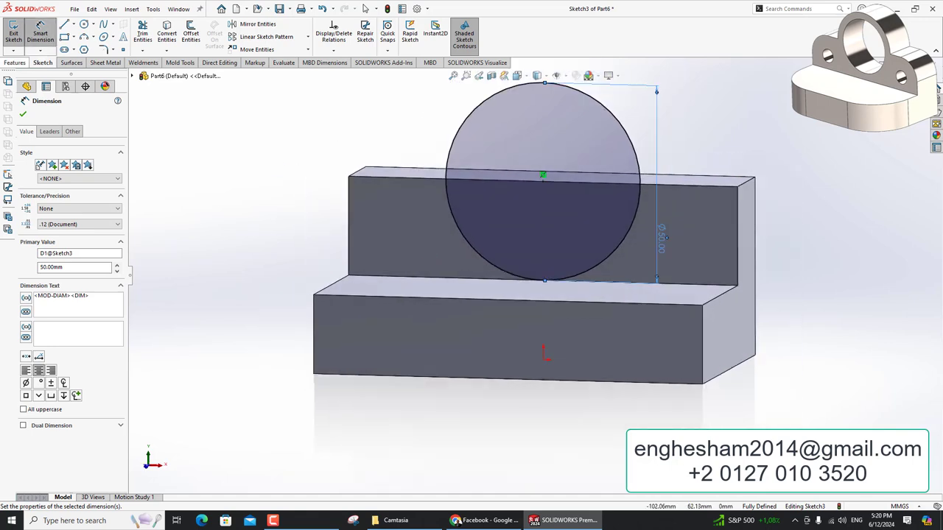
- Extrude the 50 mm circle Blind 20 mm in the reversed direction as Boss-Extrude2
left_click(15, 63)
left_click(18, 33)
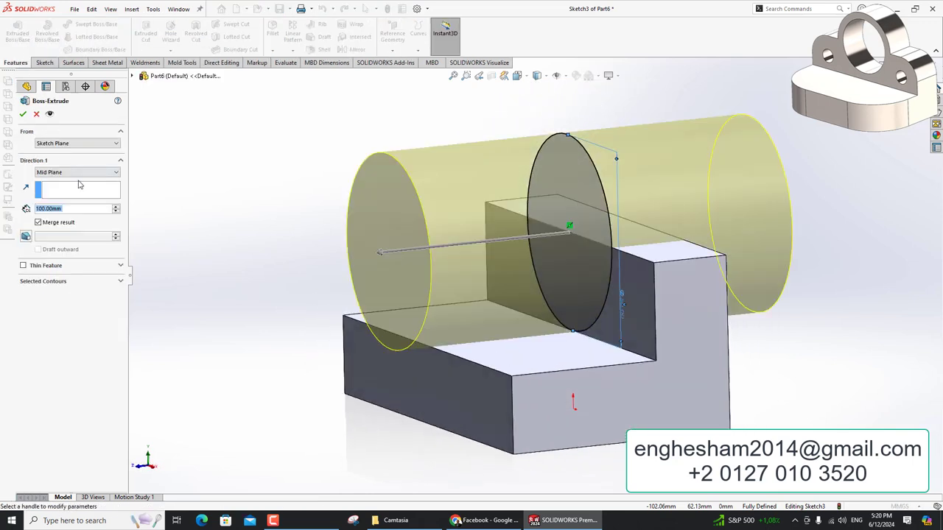
left_click(77, 172)
left_click(74, 182)
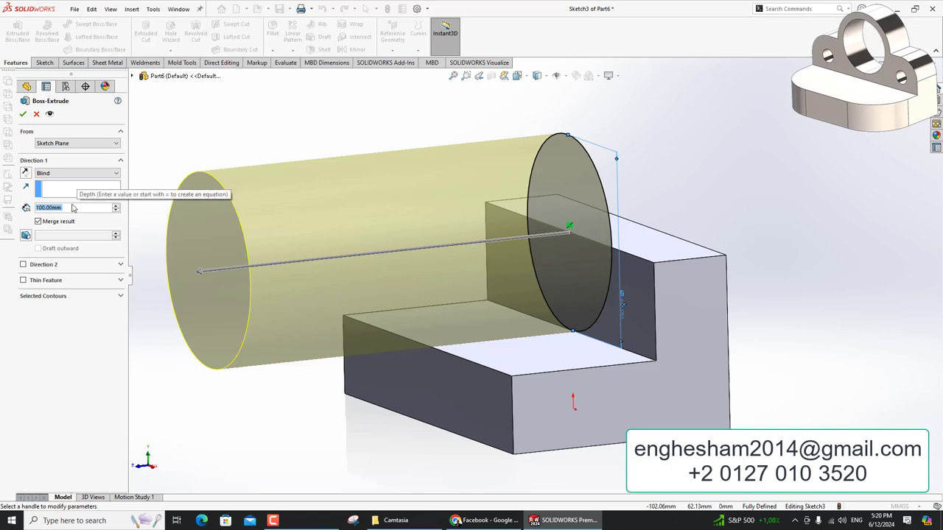
type("20")
key("Return")
left_click(24, 172)
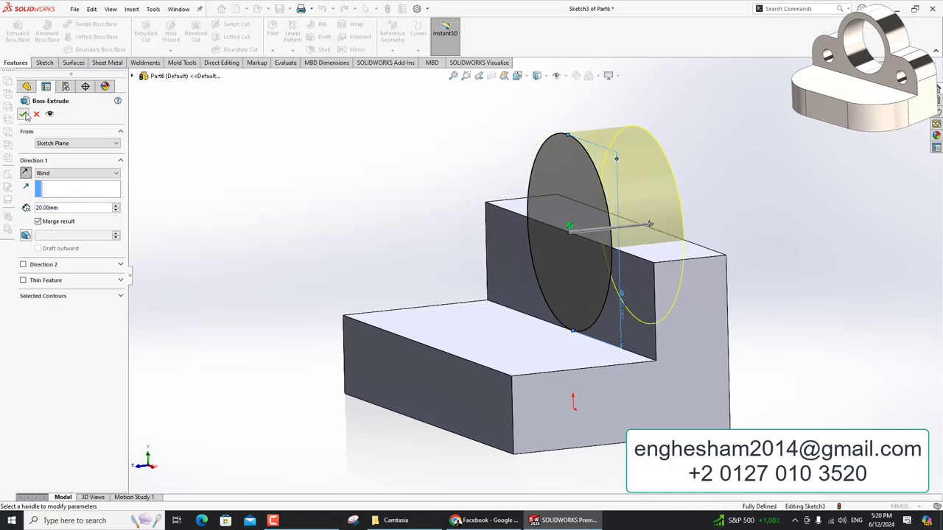
left_click(25, 115)
left_click(623, 267)
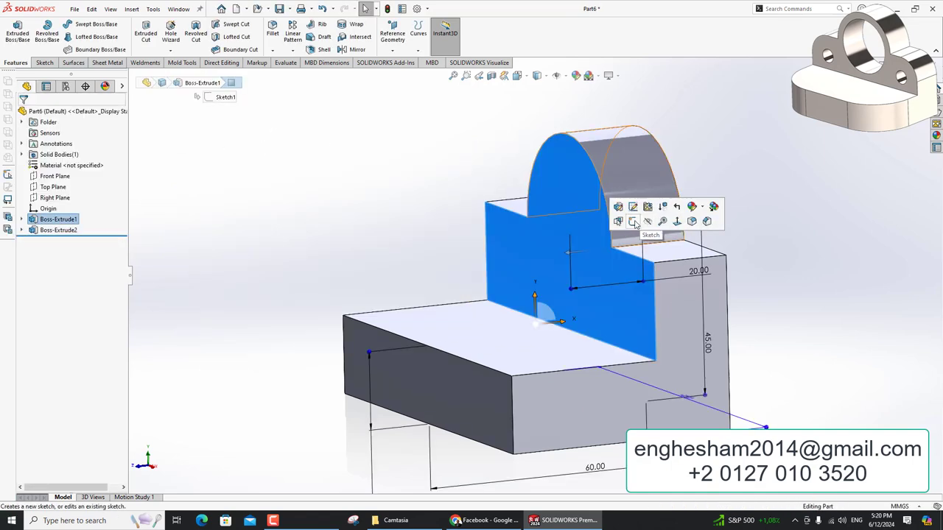
- Sketch a 40 mm diameter circle at the boss arc's centre on the upright's face
left_click(634, 222)
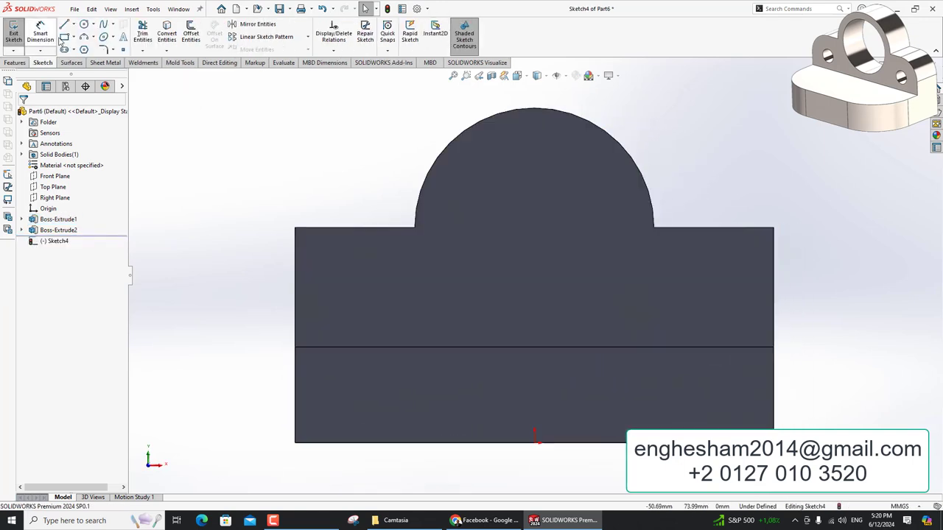
left_click(81, 26)
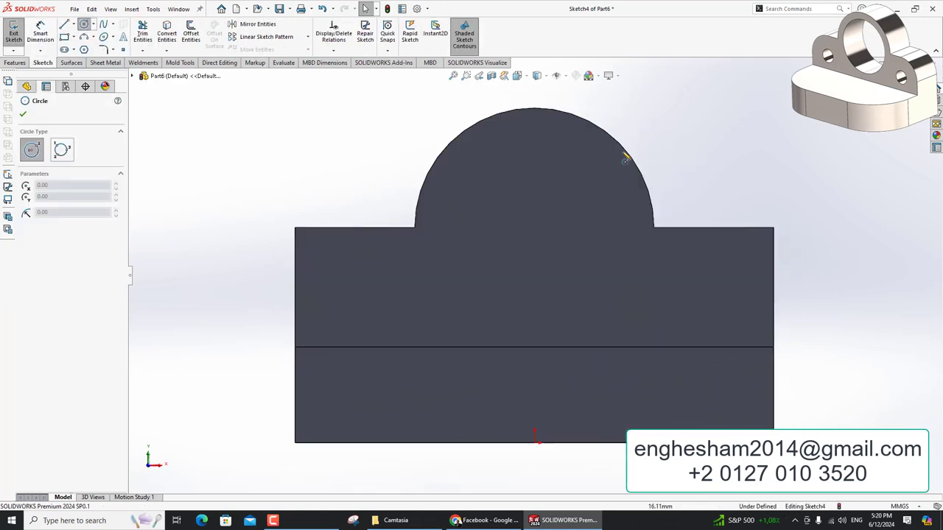
left_click(534, 228)
left_click(563, 295)
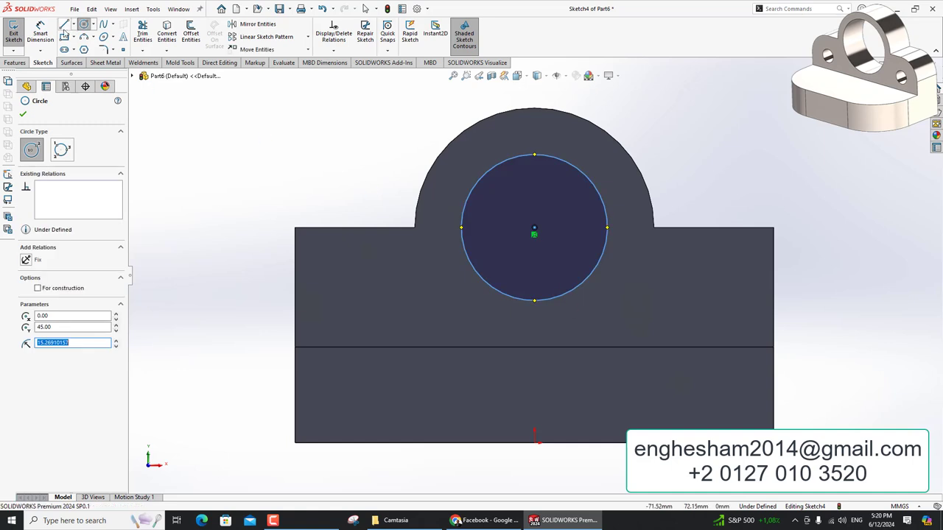
left_click(49, 33)
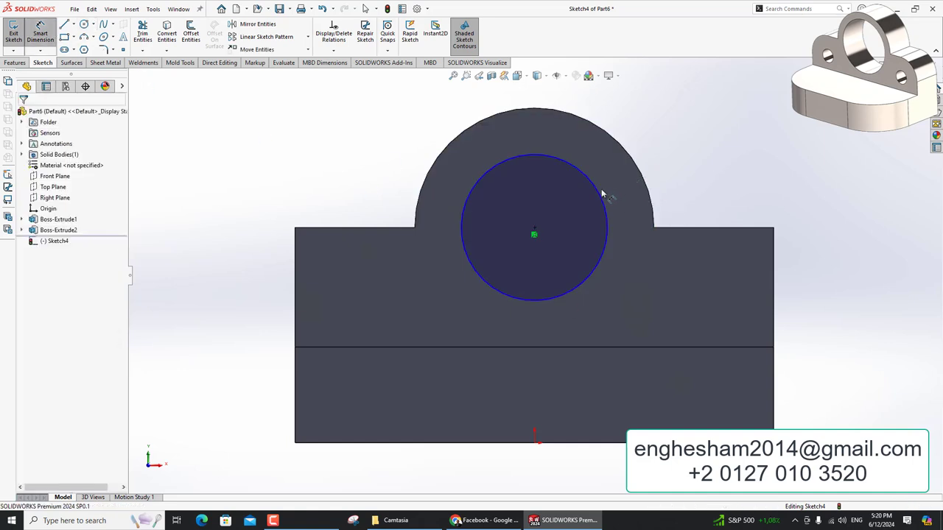
left_click(615, 194)
left_click(629, 234)
type("4")
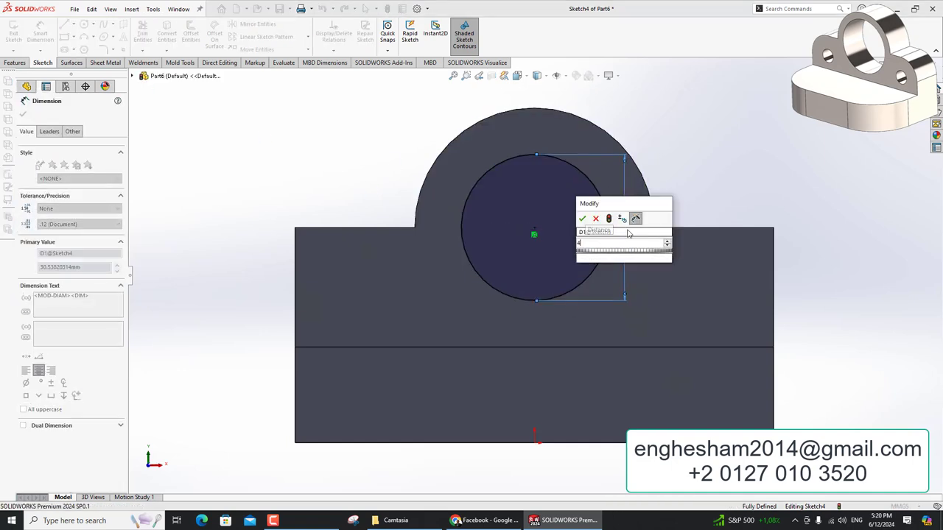
type("0")
key("Return")
- Cut the 40 mm circle Through All with an Extruded Cut
left_click(14, 62)
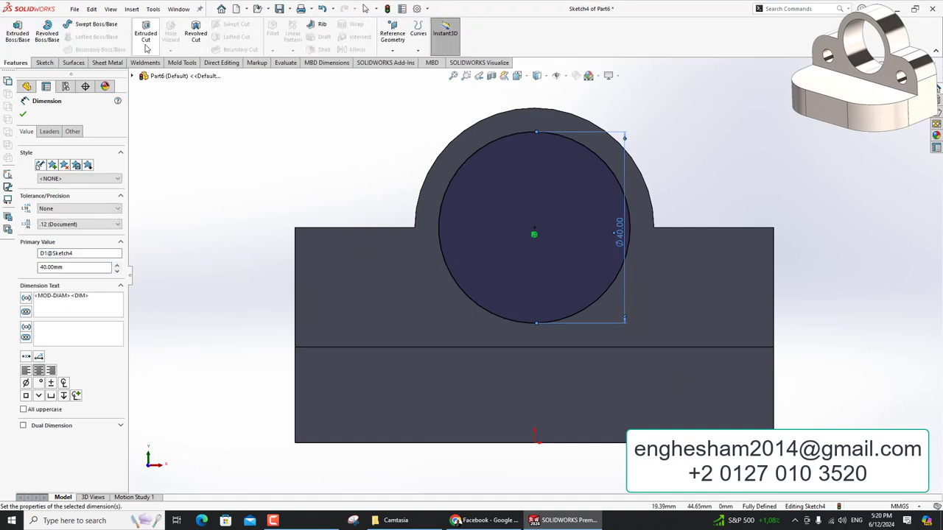
left_click(146, 34)
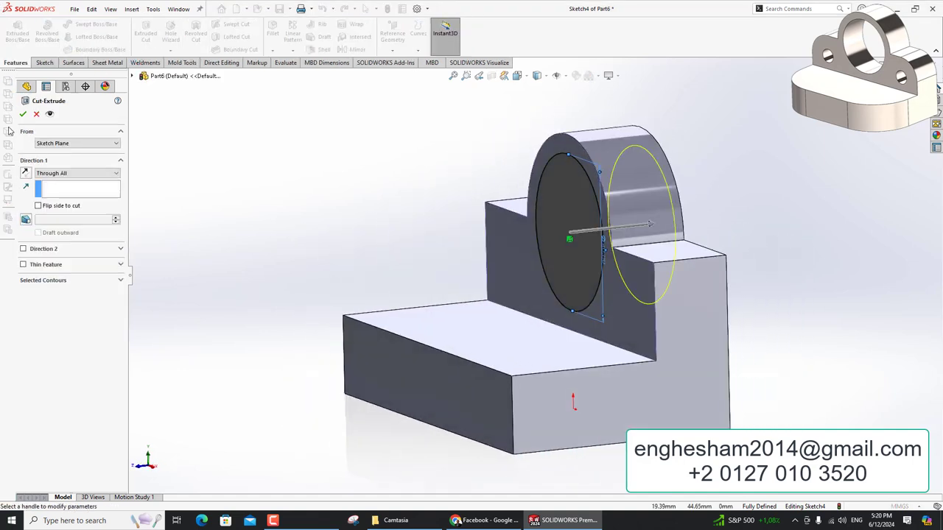
left_click(22, 114)
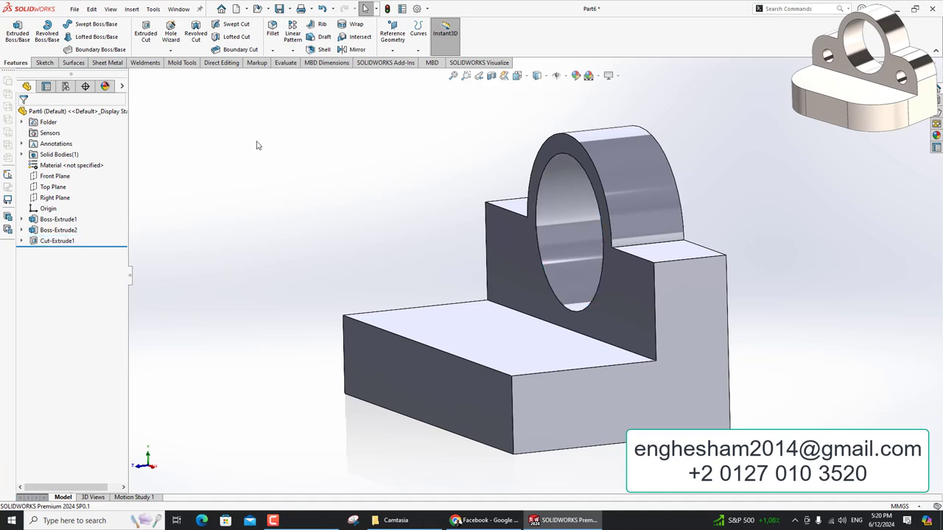
- Round the two base corner edges with a constant 30 mm fillet
left_click(273, 27)
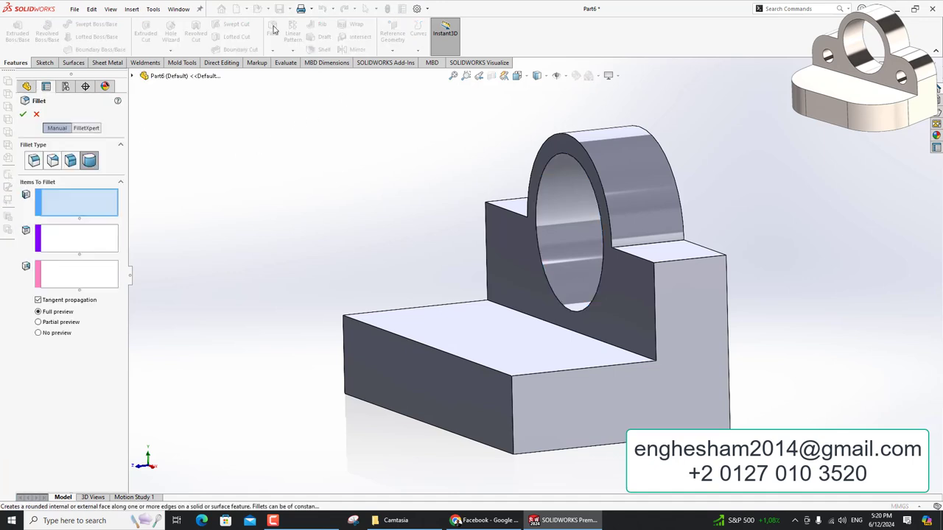
left_click(34, 161)
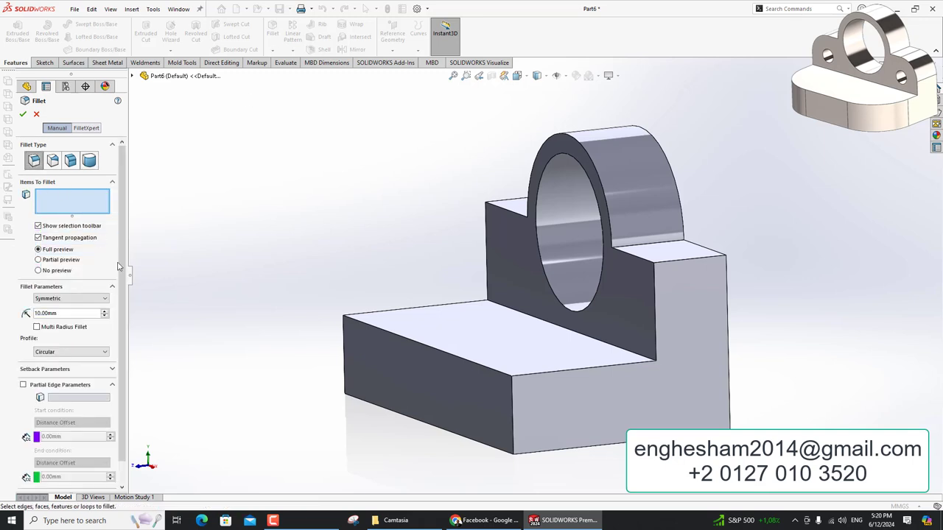
scroll(75, 314, "up", 2)
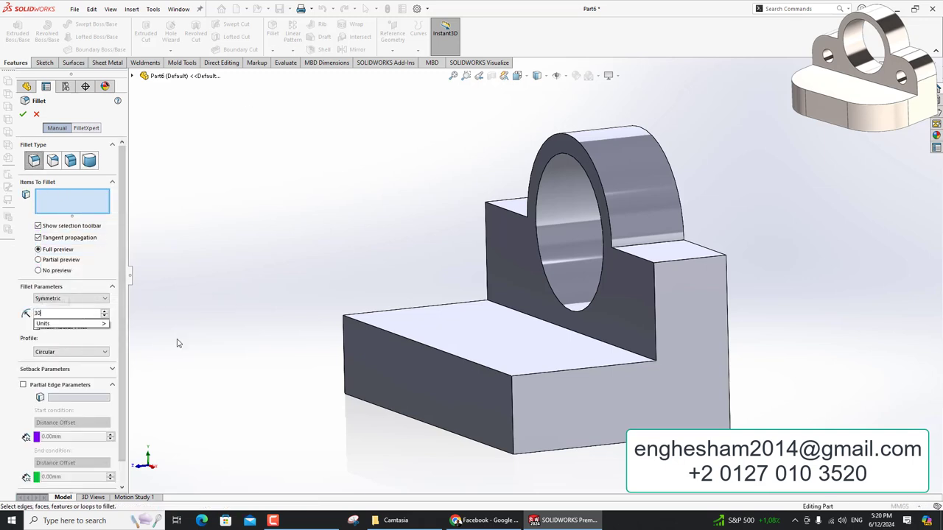
left_click(514, 405)
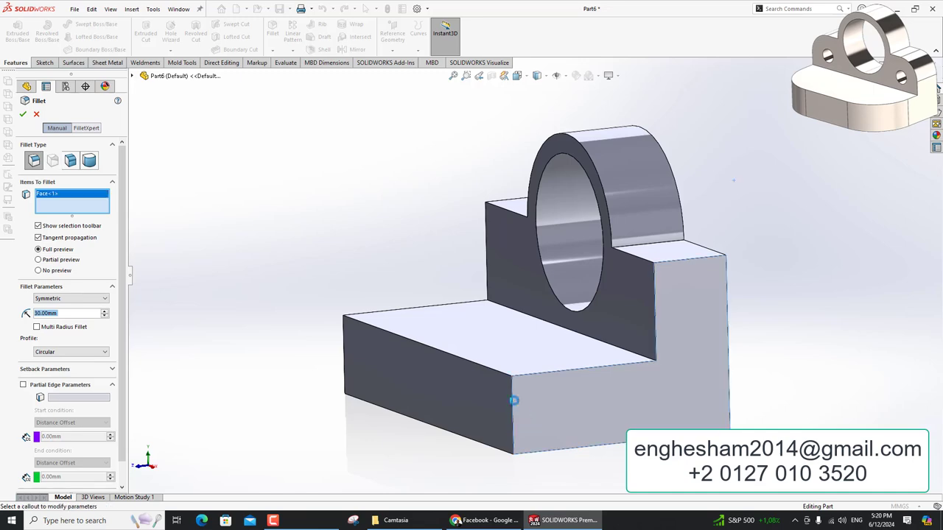
left_click(346, 338)
middle_click_drag(345, 339, 2, 209)
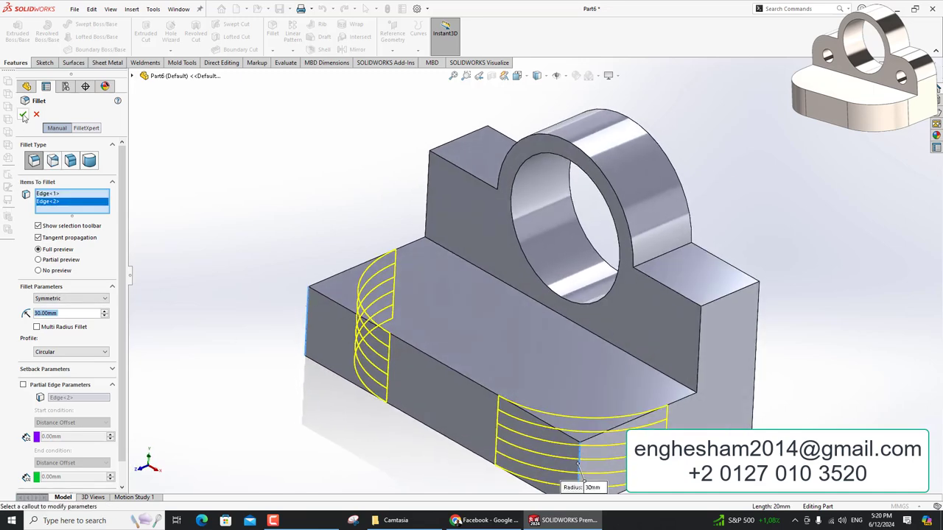
left_click(24, 115)
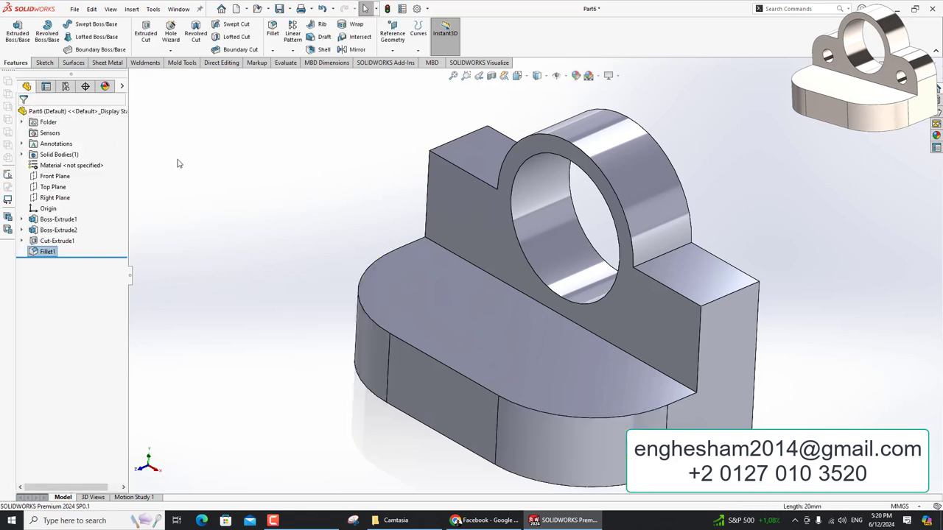
- Fillet the upright's two outer top edges at 15 mm
left_click(267, 40)
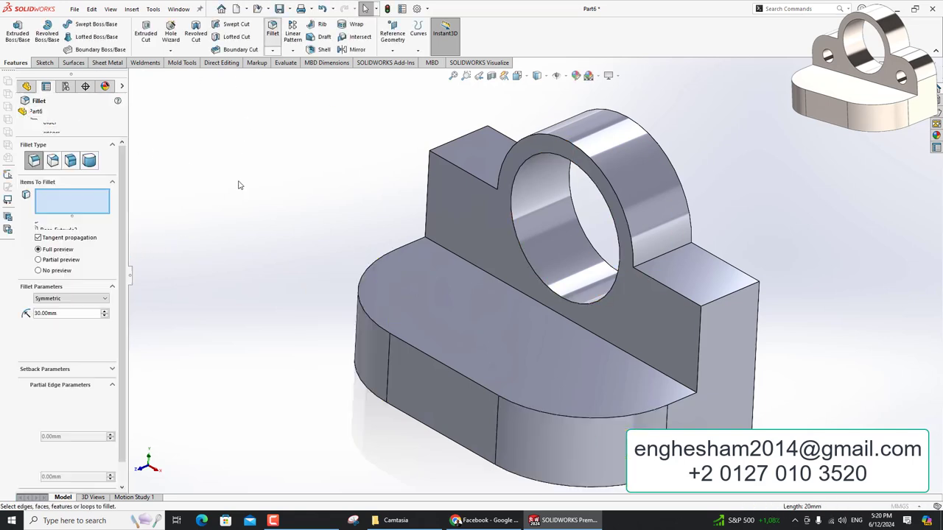
left_click(735, 294)
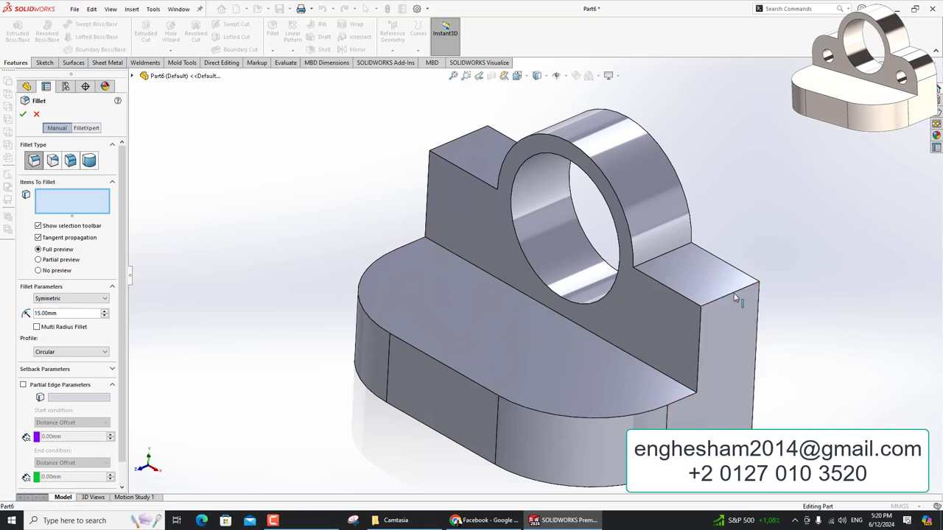
left_click(463, 139)
left_click(23, 115)
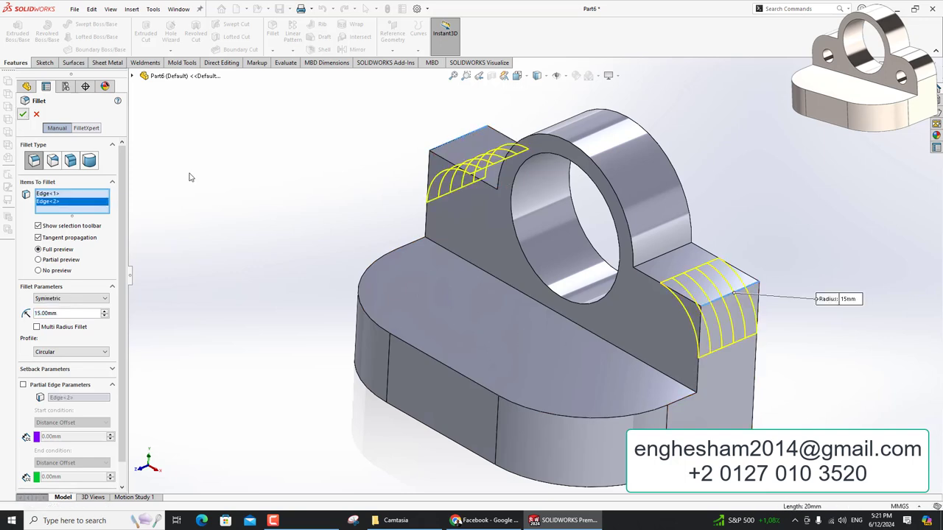
left_click(641, 329)
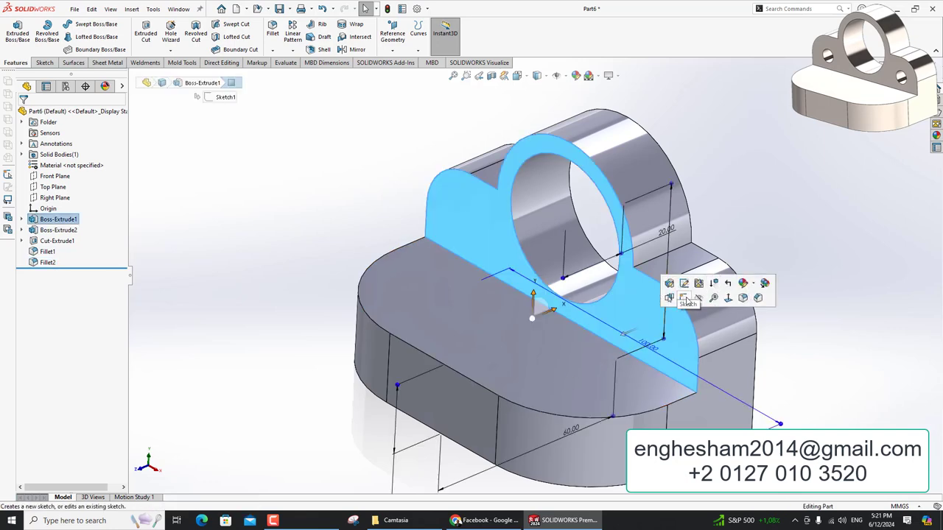
- Sketch two circles on the upright's face, one on each side of the boss
left_click(683, 295)
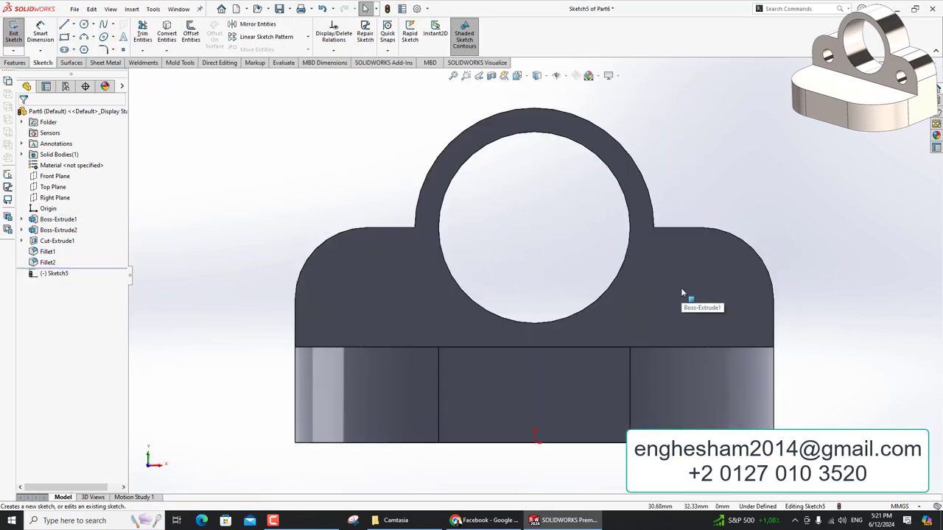
left_click(83, 26)
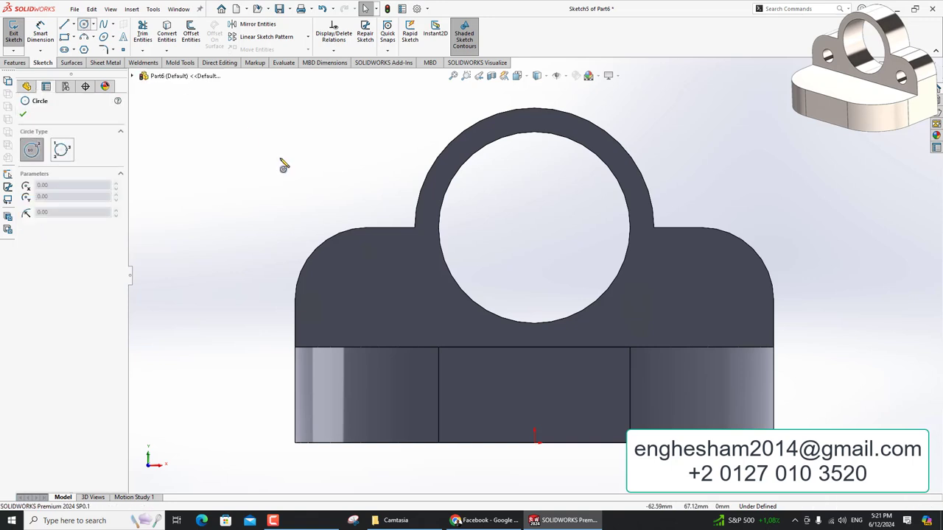
left_click(366, 301)
left_click(396, 300)
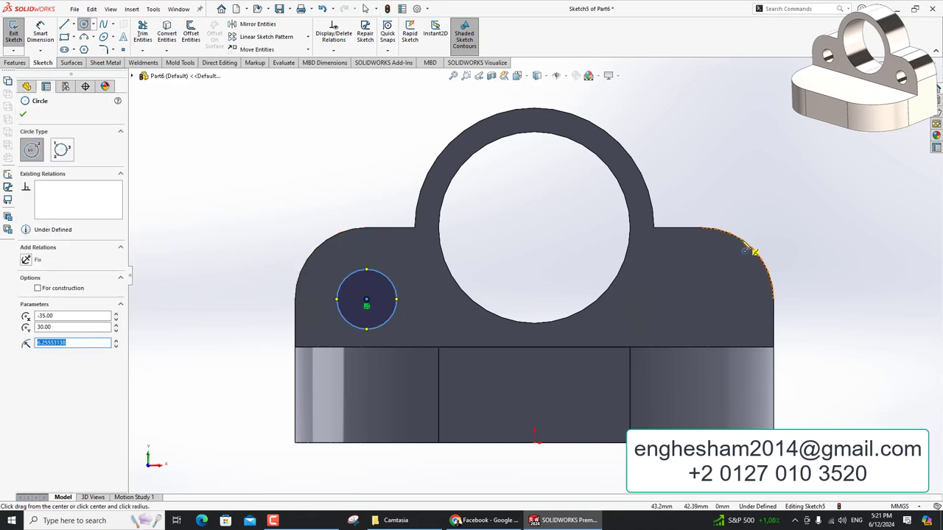
left_click(703, 301)
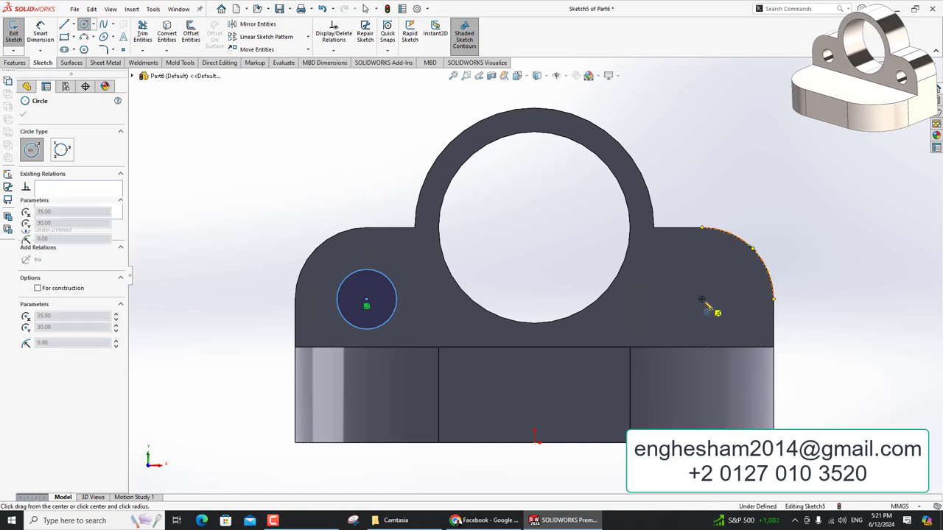
left_click(716, 318)
key("Escape")
- Dimension both small circles to 10 mm diameter
key("d")
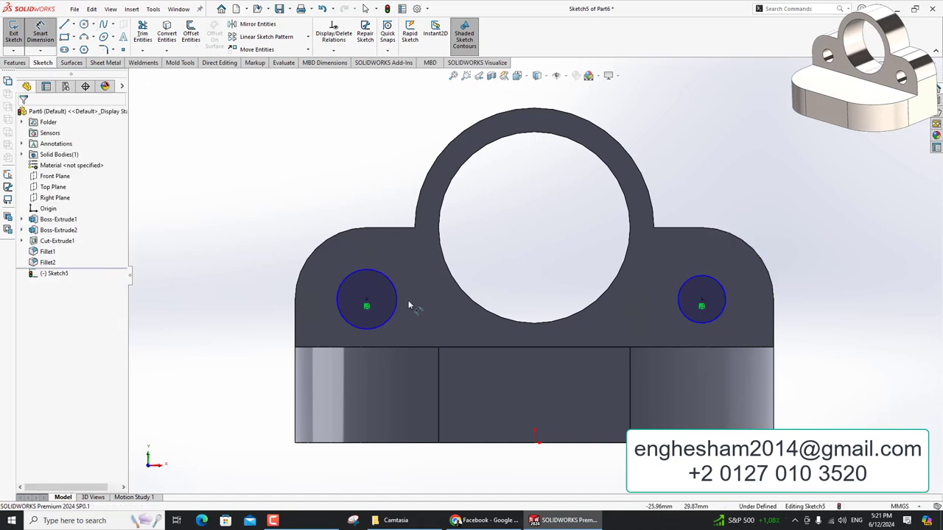
left_click(398, 294)
left_click(359, 186)
type("10")
key("Return")
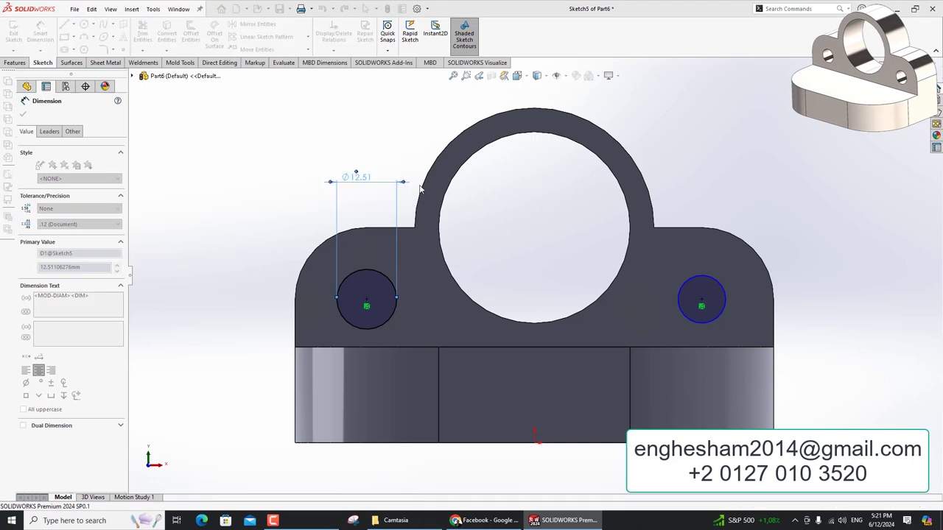
left_click(727, 301)
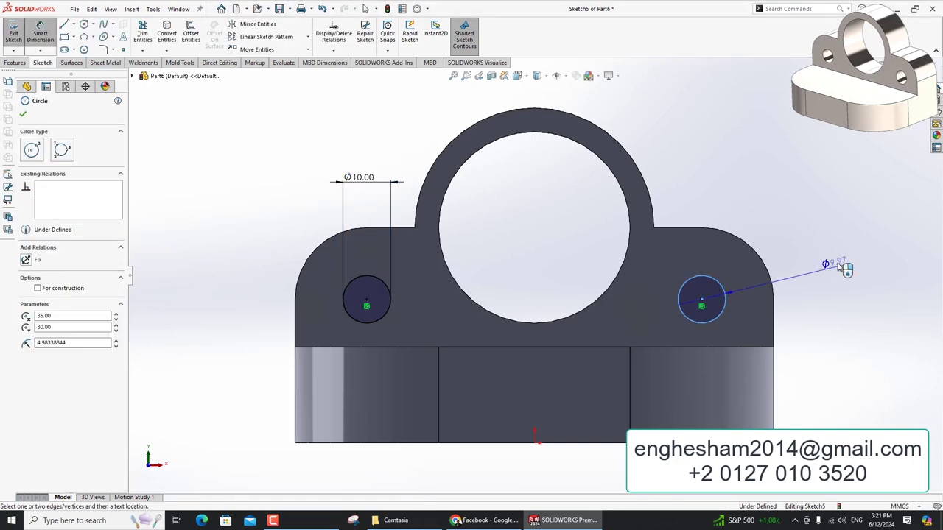
left_click(836, 259)
key("Return")
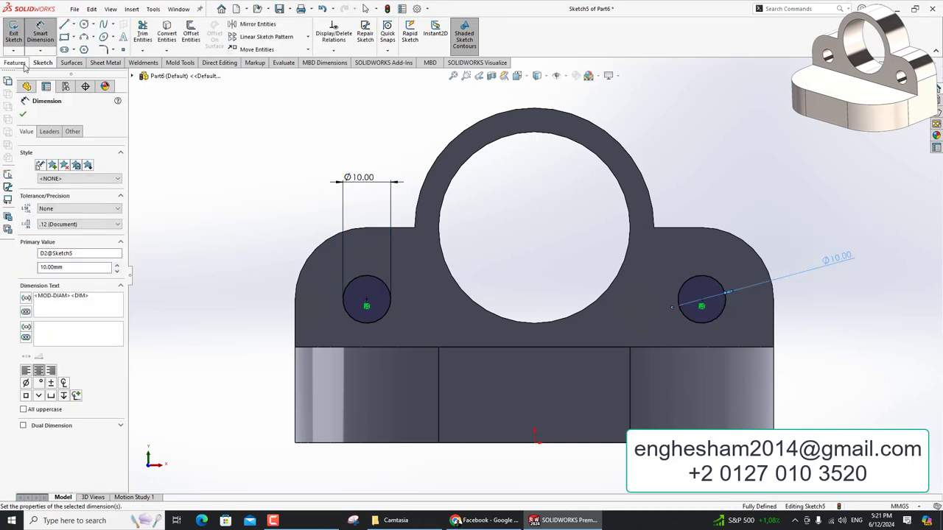
- Extruded-cut the two 10 mm circles through the upright
left_click(16, 63)
left_click(137, 35)
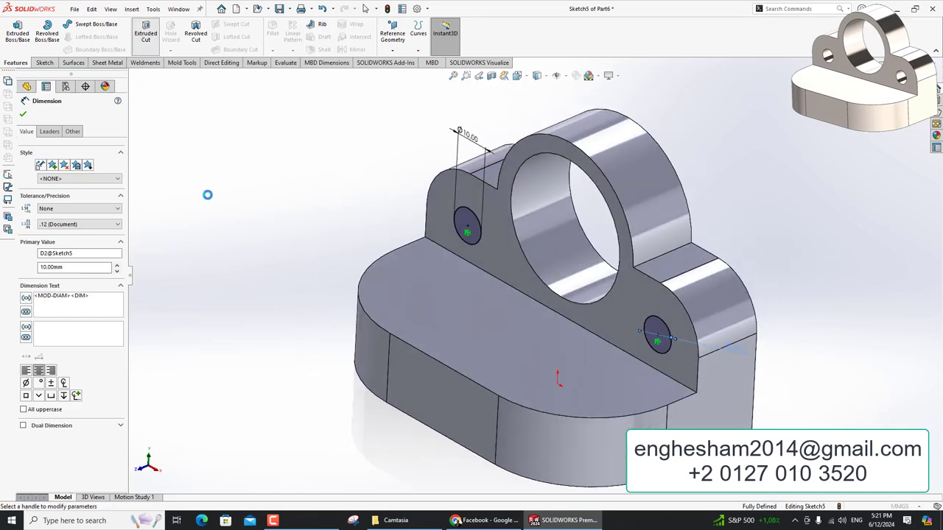
left_click(22, 115)
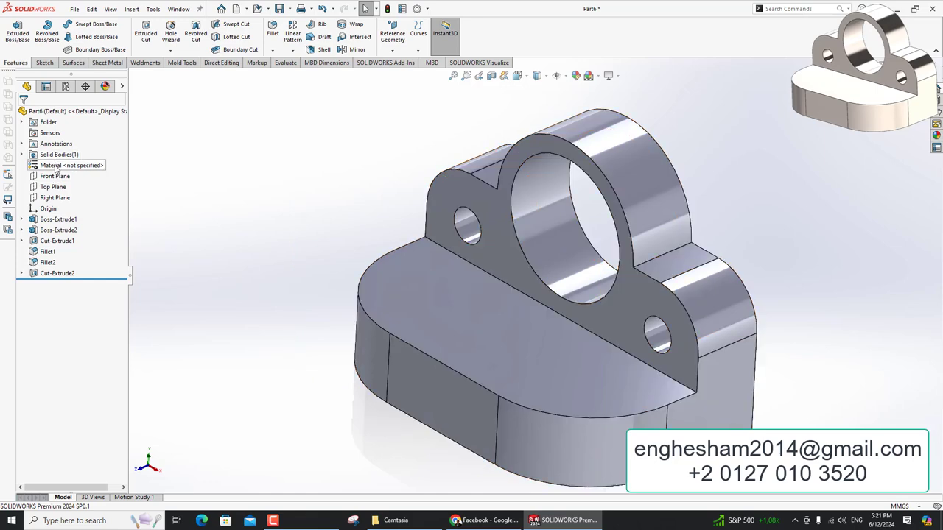
- Assign Alloy Steel as the part's material
right_click(55, 166)
left_click(55, 166)
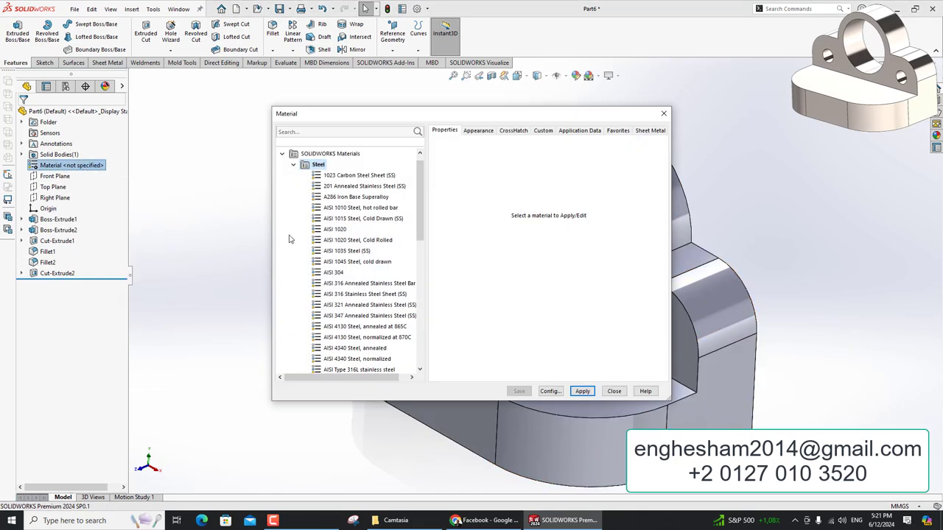
scroll(318, 291, "down", 4)
left_click(334, 263)
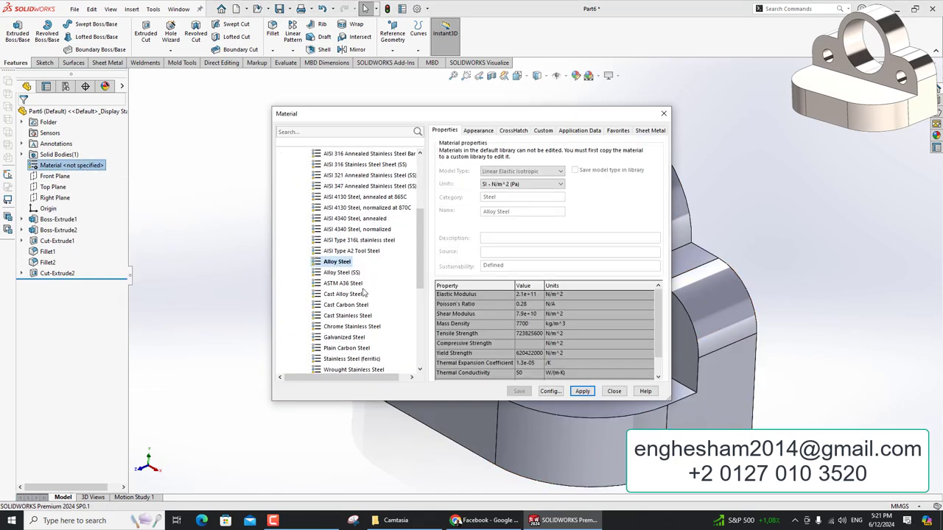
left_click(581, 392)
left_click(613, 391)
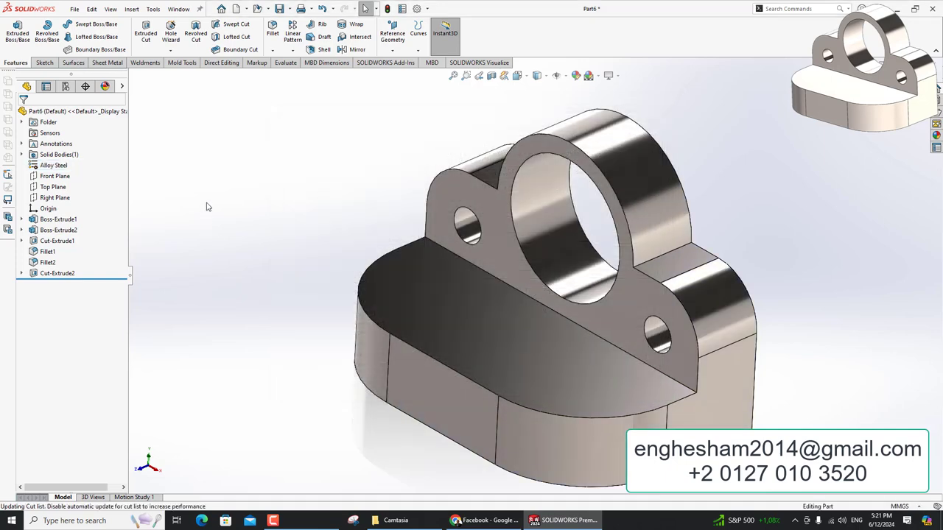
- Review the Alloy Steel bracket's mass properties from the Evaluate tab, then close the report
left_click(281, 64)
left_click(128, 29)
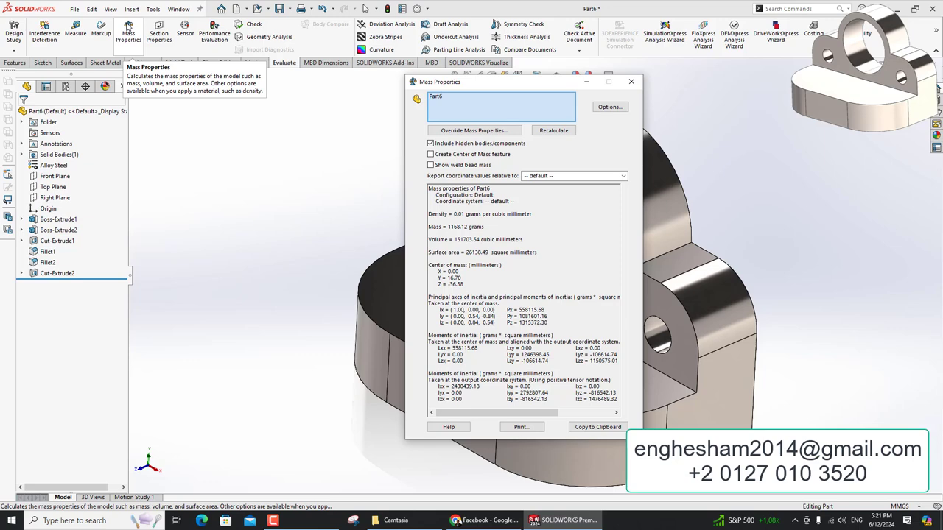
left_click(632, 81)
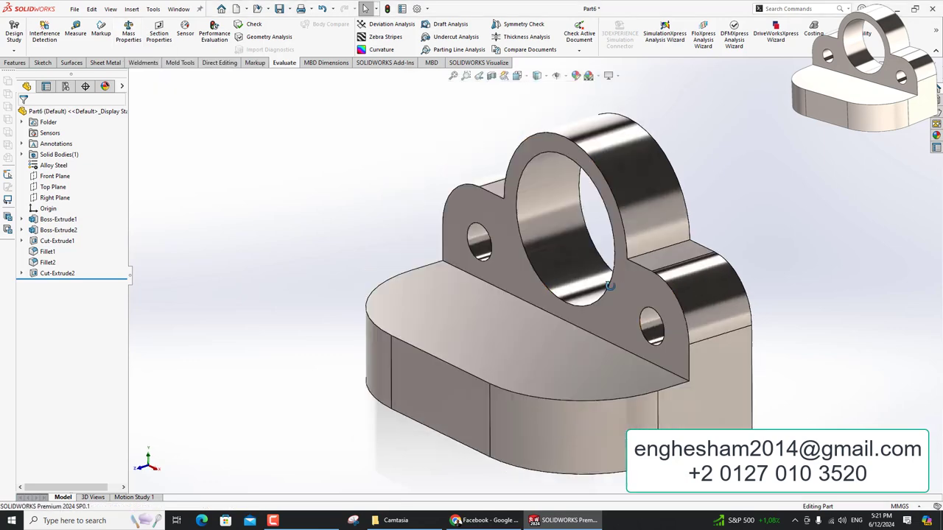
- Orbit the bracket to face the ring boss, then bring up the Facebook page in Chrome
middle_click_drag(560, 243, 620, 284)
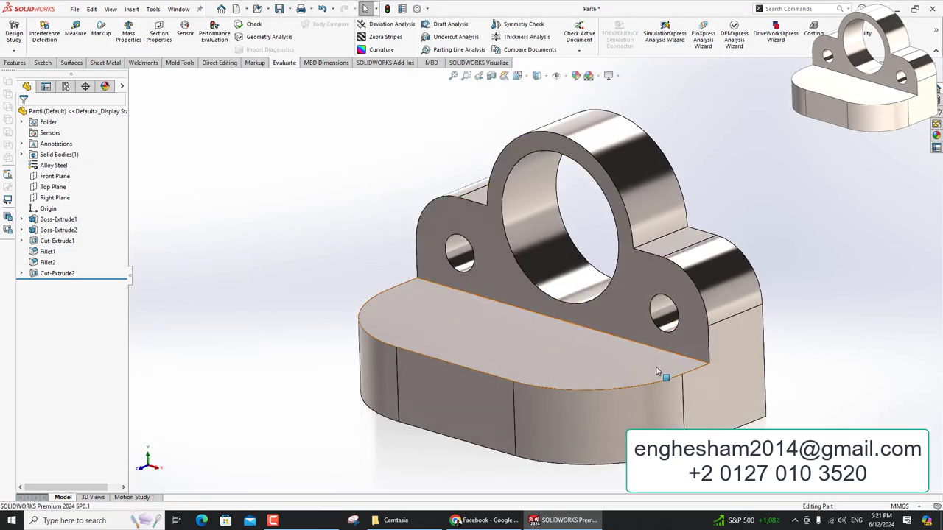
scroll(658, 372, "down", 2)
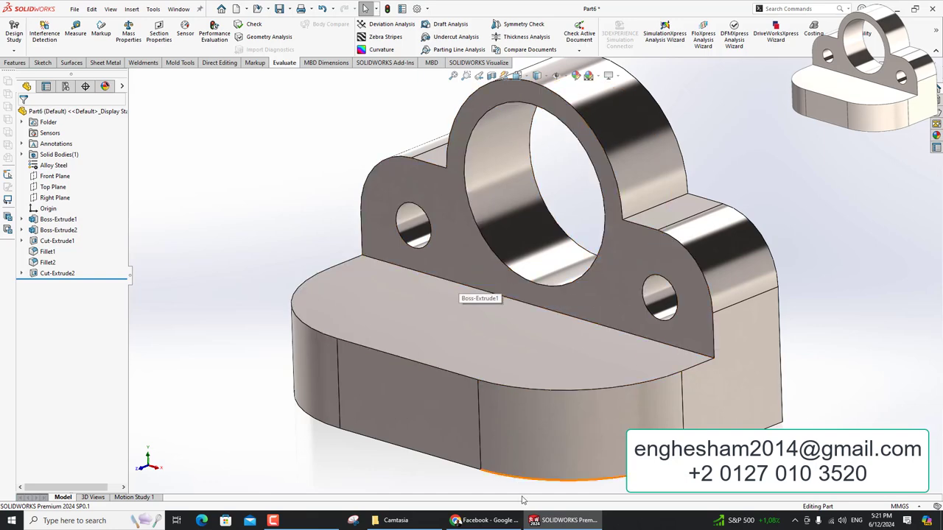
left_click(485, 520)
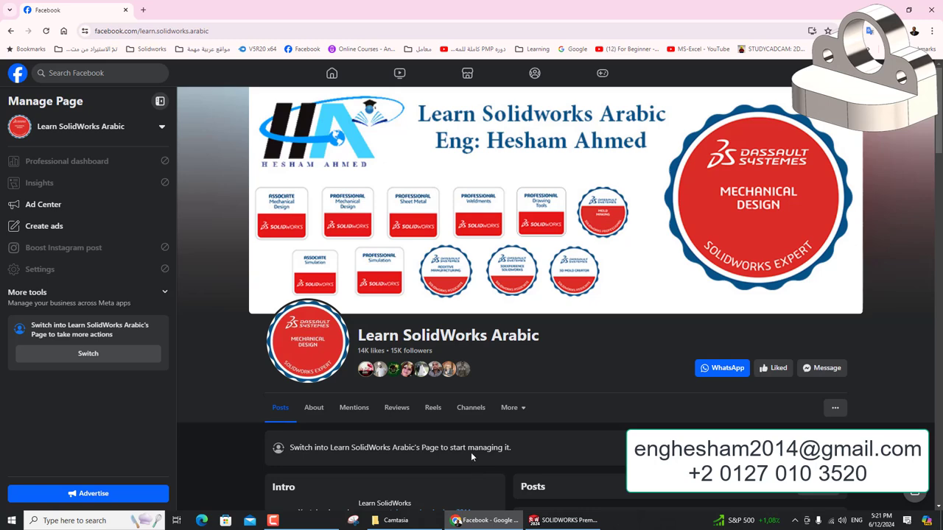